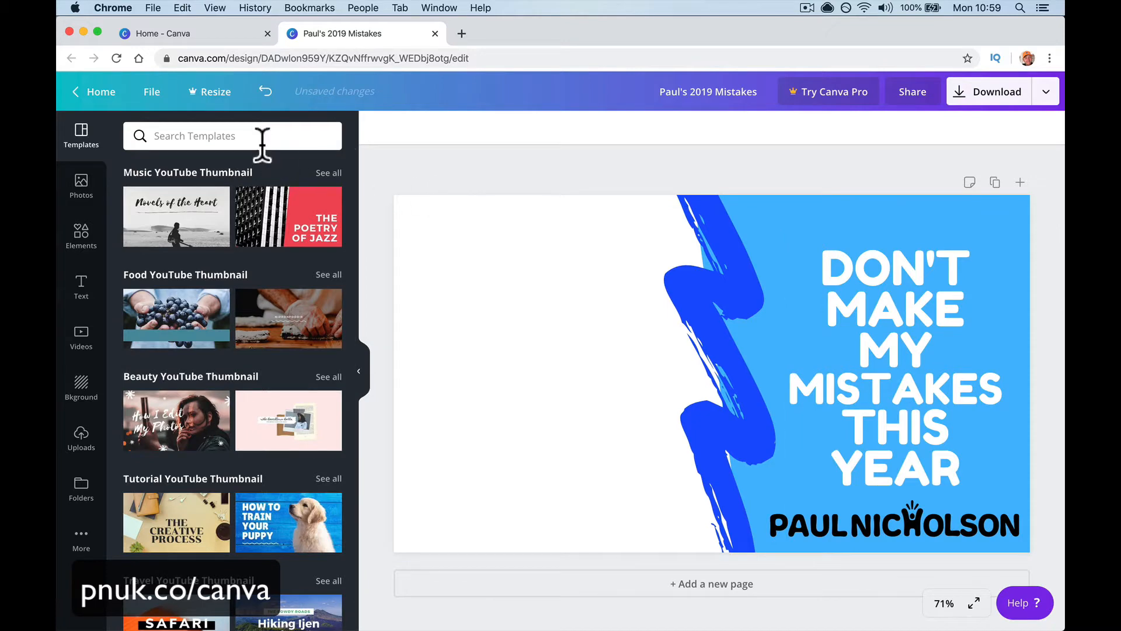
# - Search the photo library for "mistake"
pyautogui.click(260, 138)
pyautogui.click(84, 193)
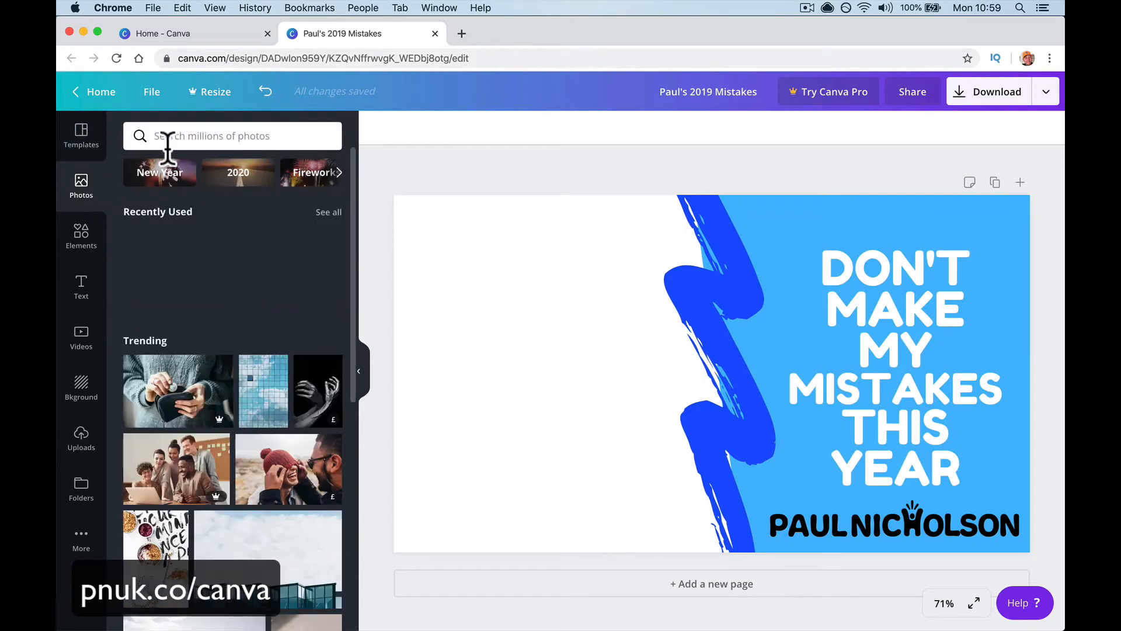
pyautogui.click(197, 126)
pyautogui.write('mistake')
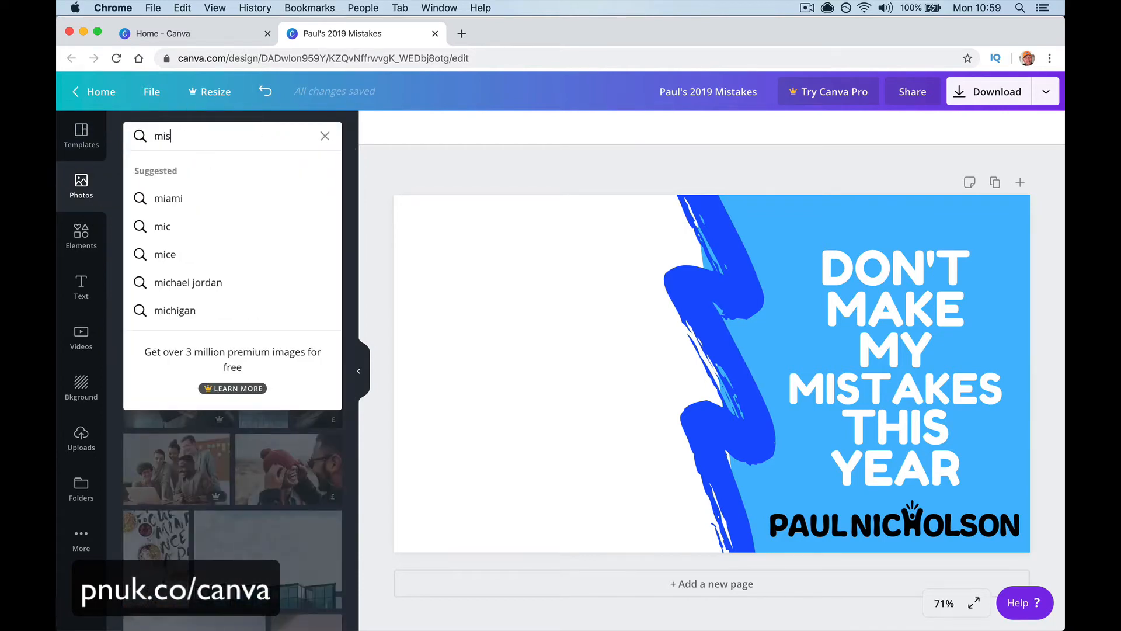
pyautogui.press('Return')
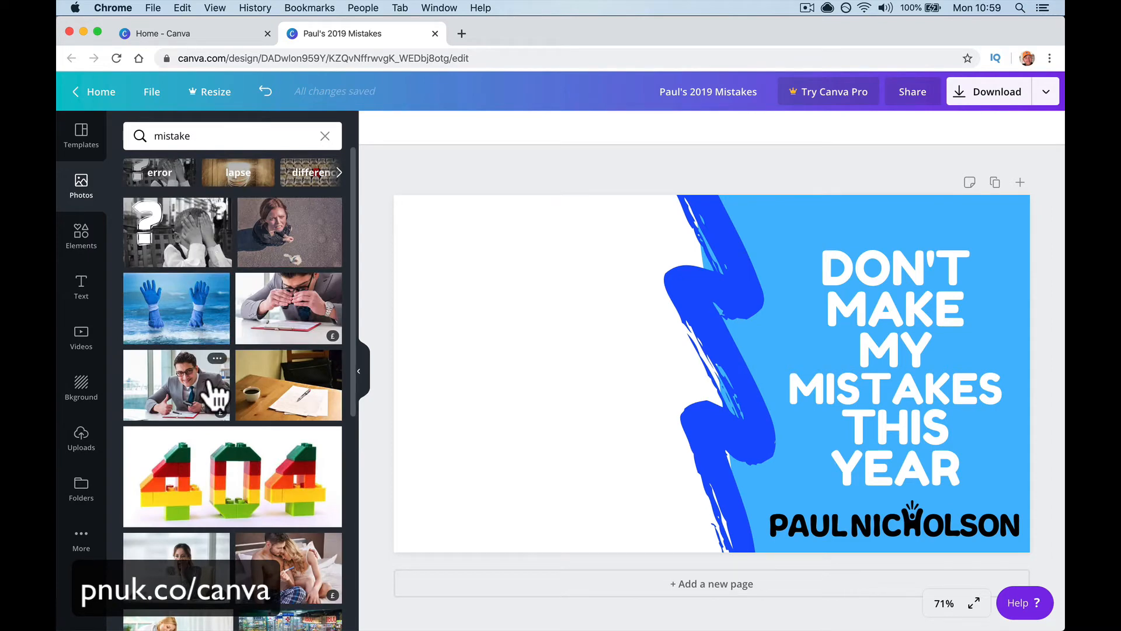
# - Try the free photo of the crouching woman on the thumbnail and delete it
pyautogui.click(295, 253)
pyautogui.moveTo(514, 417); pyautogui.dragTo(448, 426)
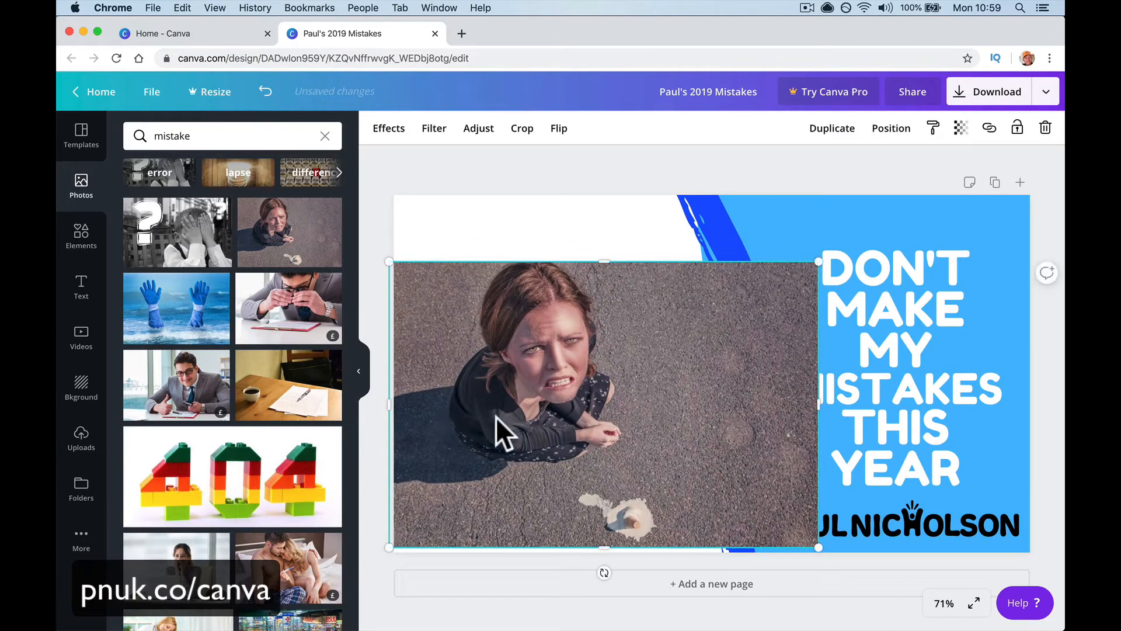
pyautogui.press('Delete')
# - Browse the mistake photos and add the premium one of the man in a blue T-shirt slapping his forehead
pyautogui.scroll(-10, 160, 412)
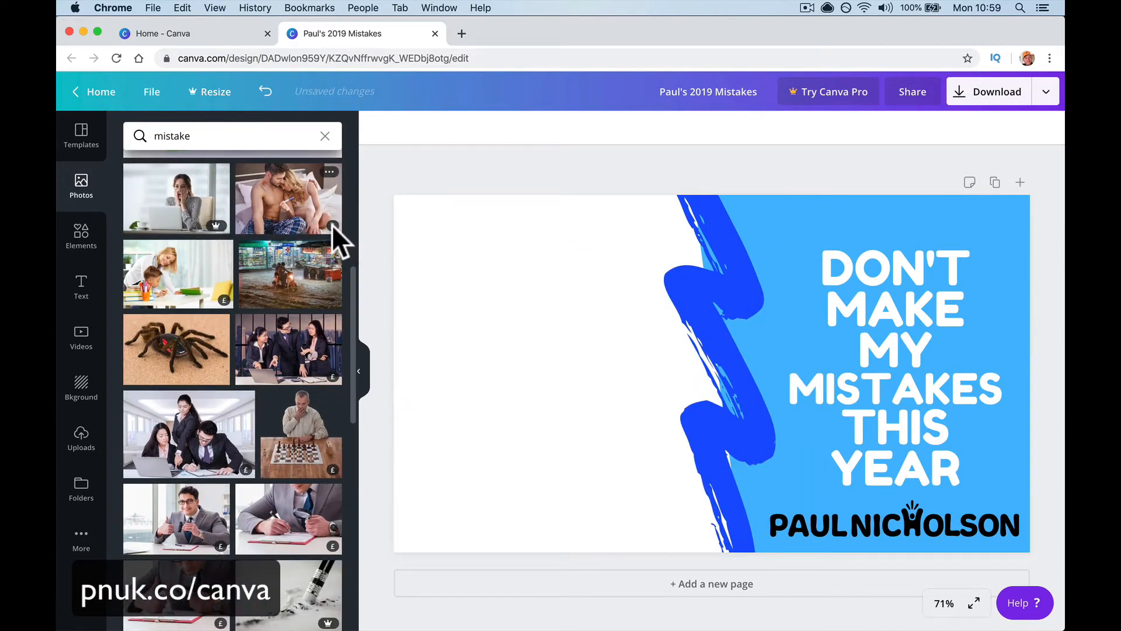
pyautogui.moveTo(214, 223)
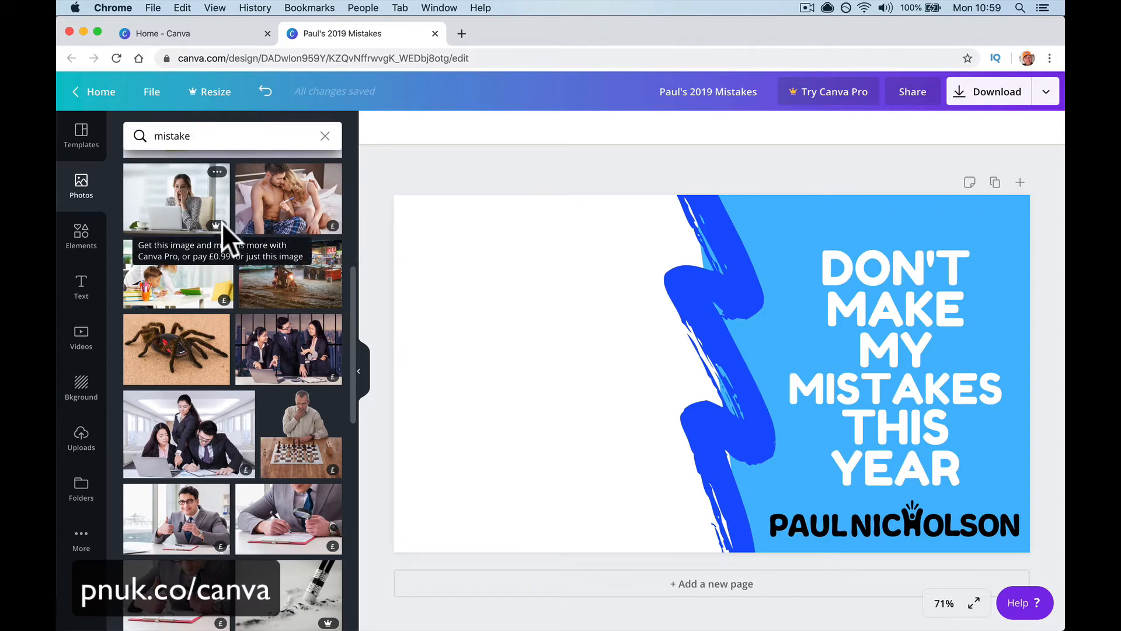
pyautogui.moveTo(332, 226)
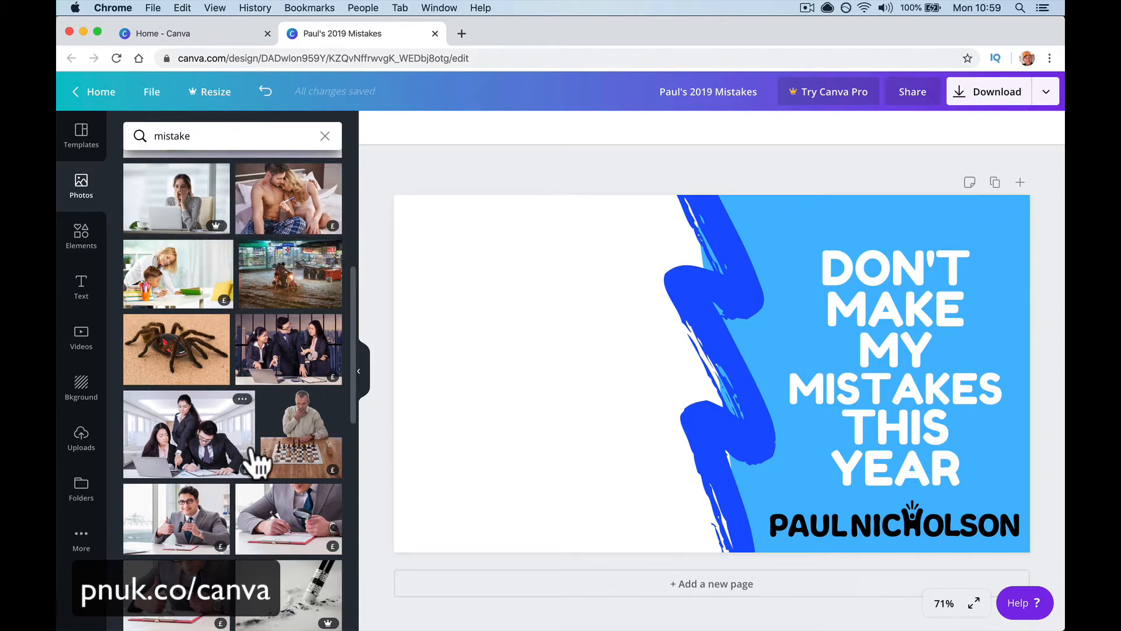
pyautogui.scroll(-10, 257, 462)
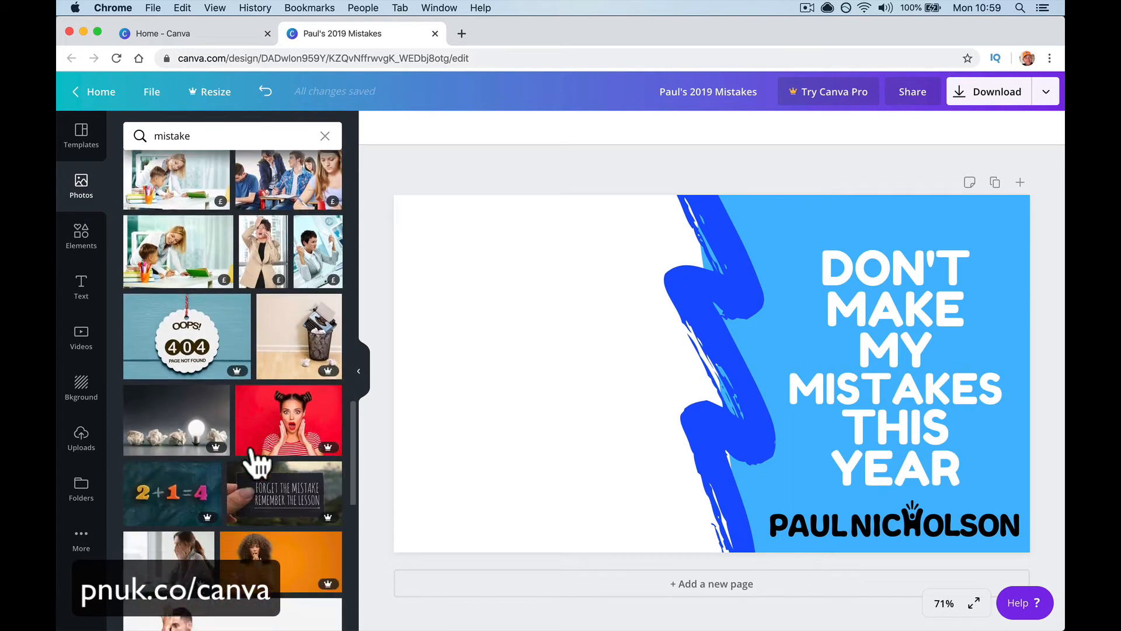
pyautogui.scroll(-10, 257, 462)
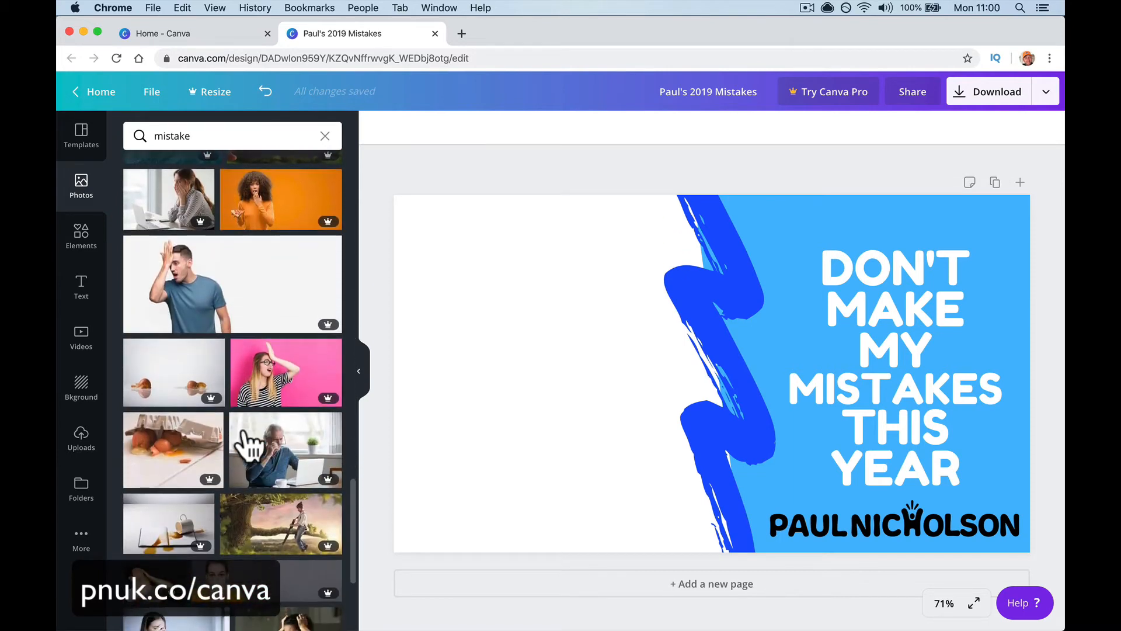
pyautogui.click(220, 324)
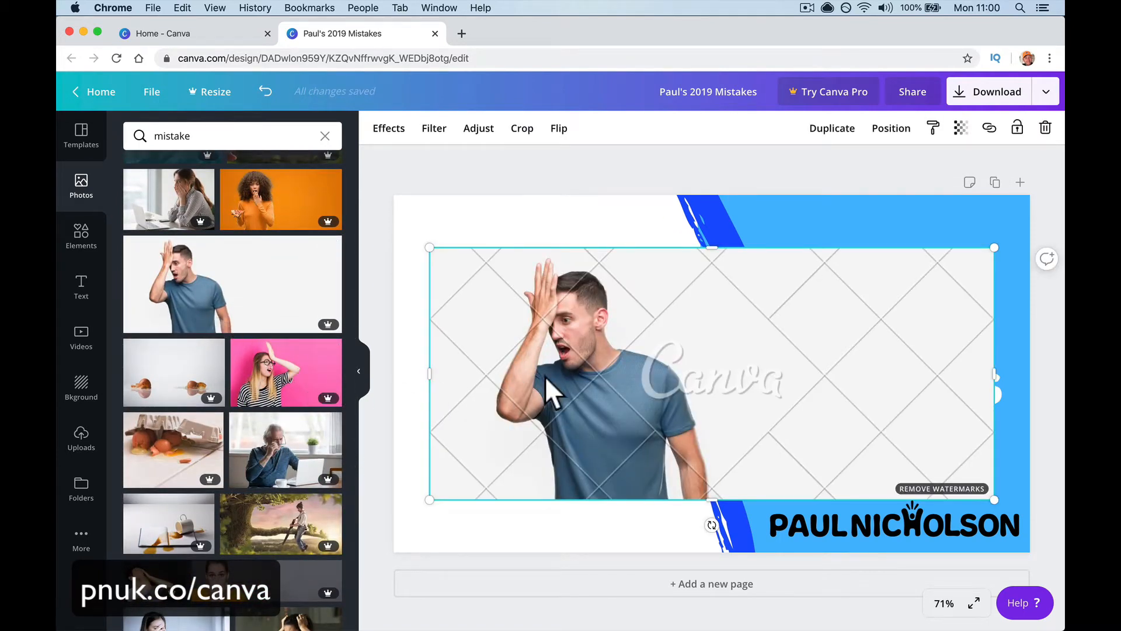
# - Enlarge and position the man's photo so it covers the whole thumbnail, with him on the empty side opposite the text
pyautogui.moveTo(545, 376); pyautogui.dragTo(509, 429)
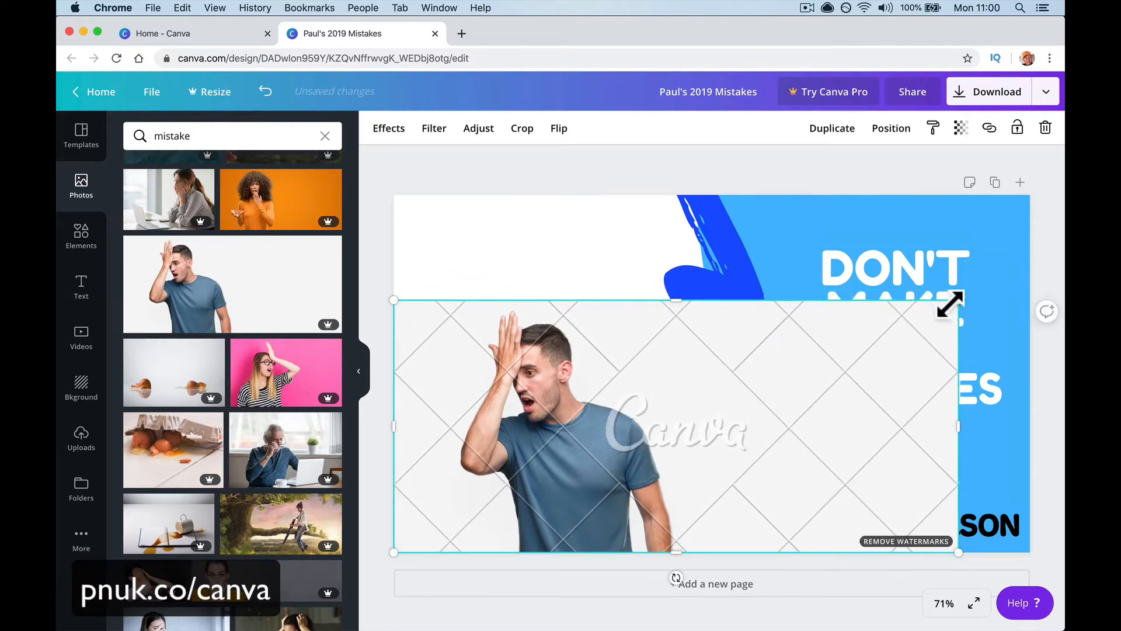
pyautogui.moveTo(959, 303); pyautogui.dragTo(1056, 125)
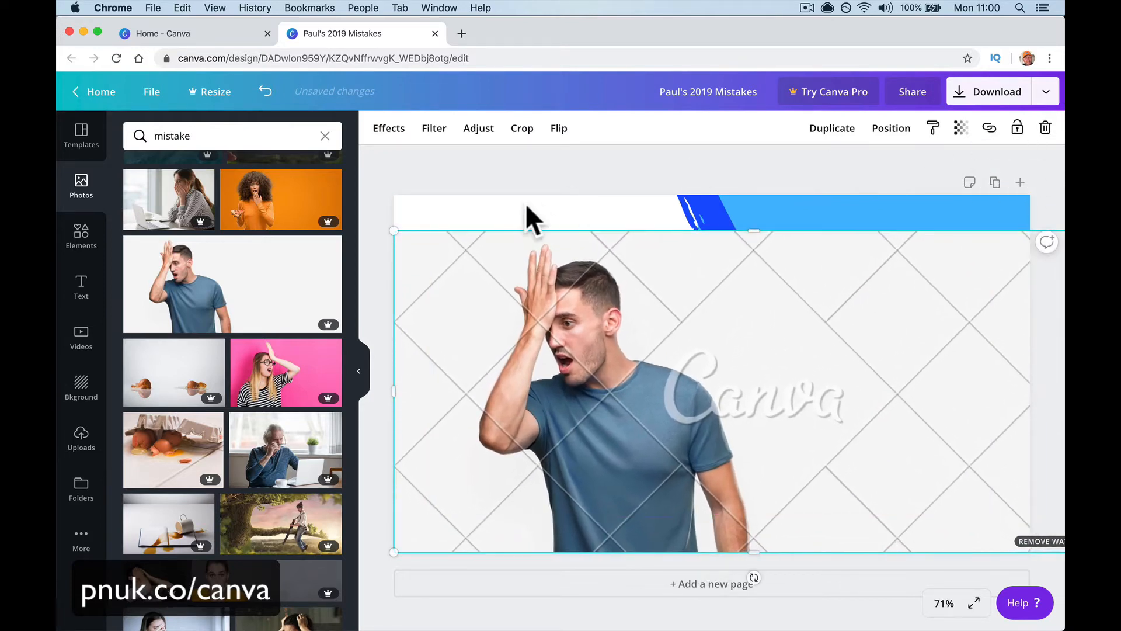
pyautogui.moveTo(485, 246); pyautogui.dragTo(461, 206)
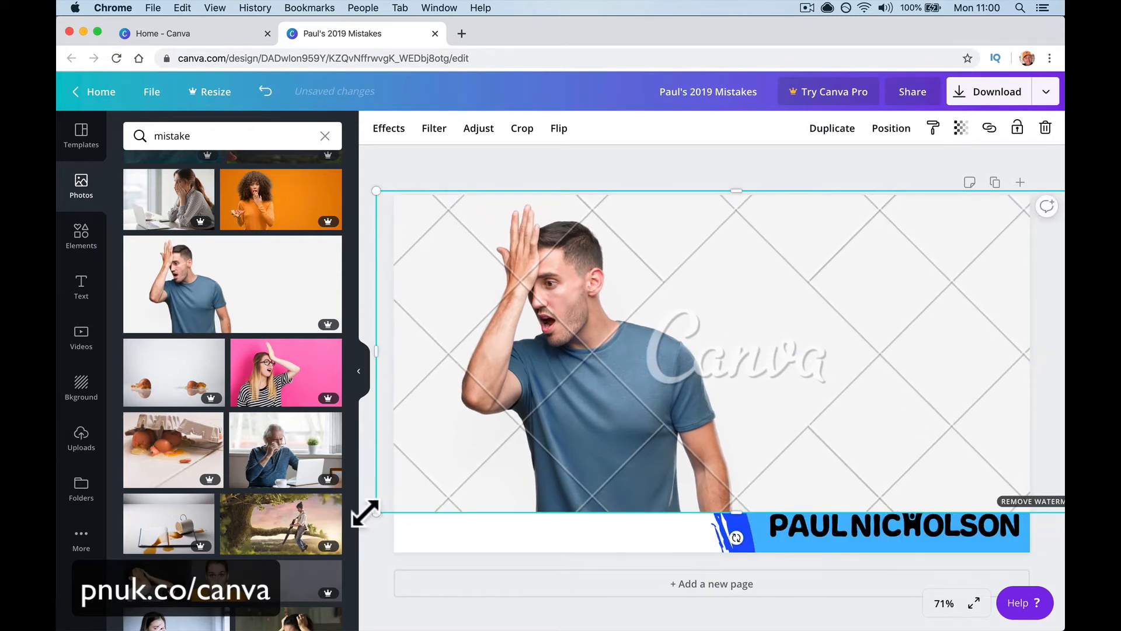
pyautogui.moveTo(374, 514); pyautogui.dragTo(307, 615)
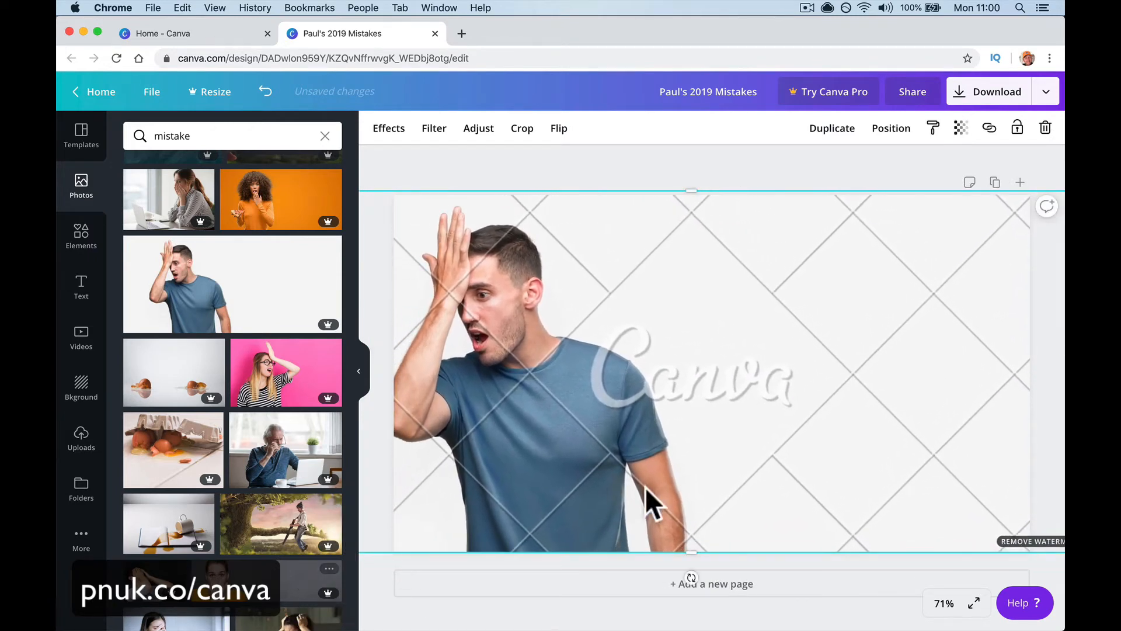
# - Purchase the premium photo for £0.99 to remove its watermark, and set it behind the blue artwork and text
pyautogui.click(1027, 543)
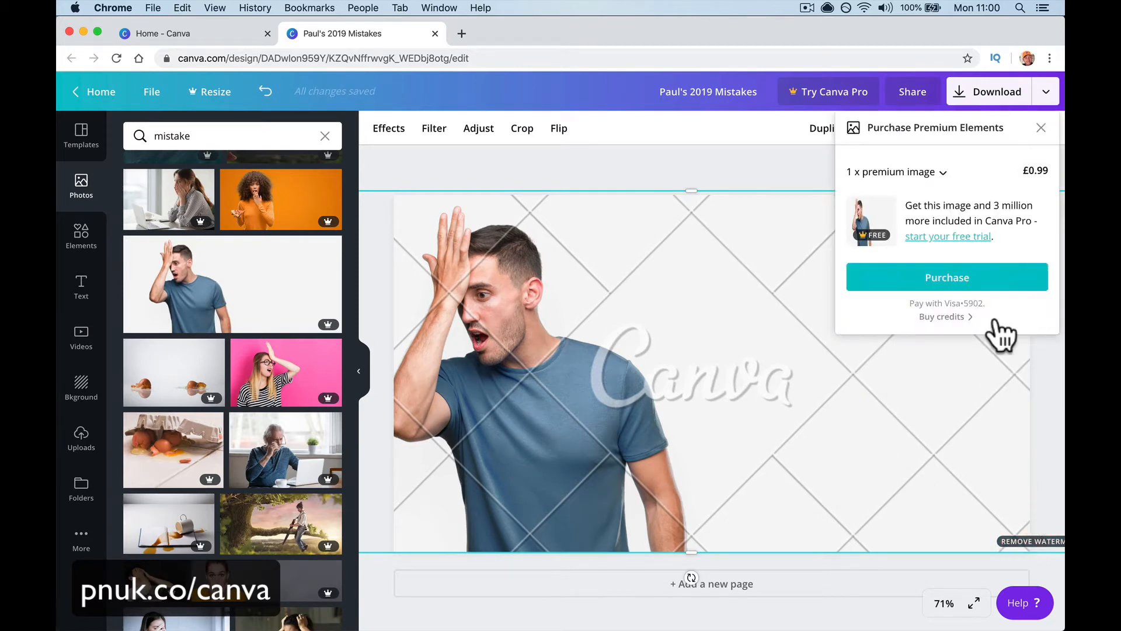
pyautogui.click(948, 271)
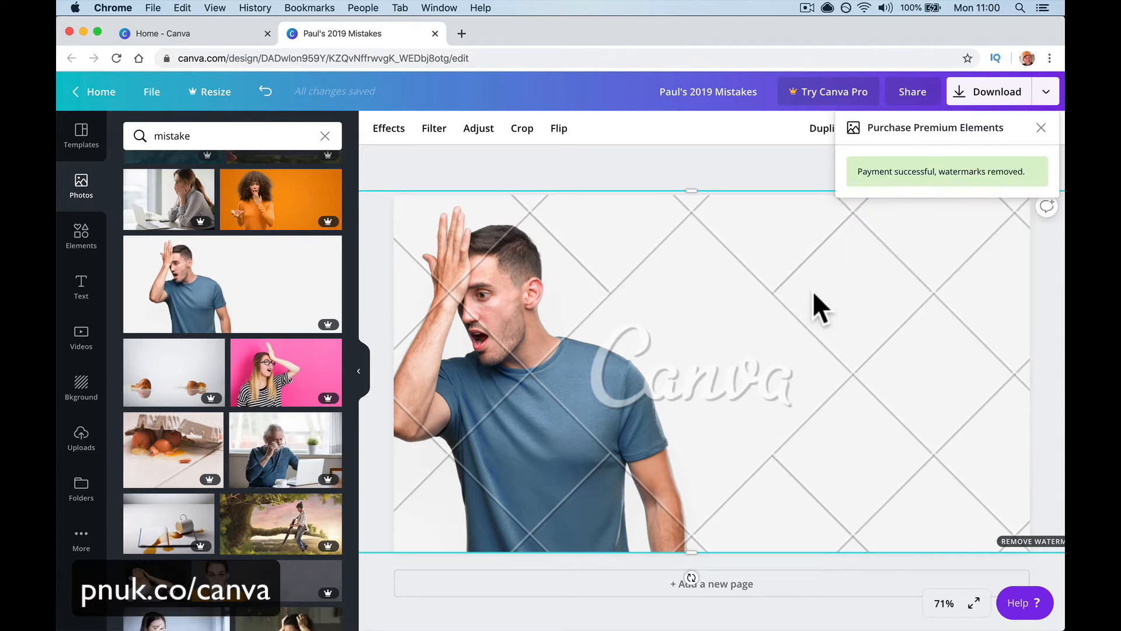
pyautogui.click(1040, 128)
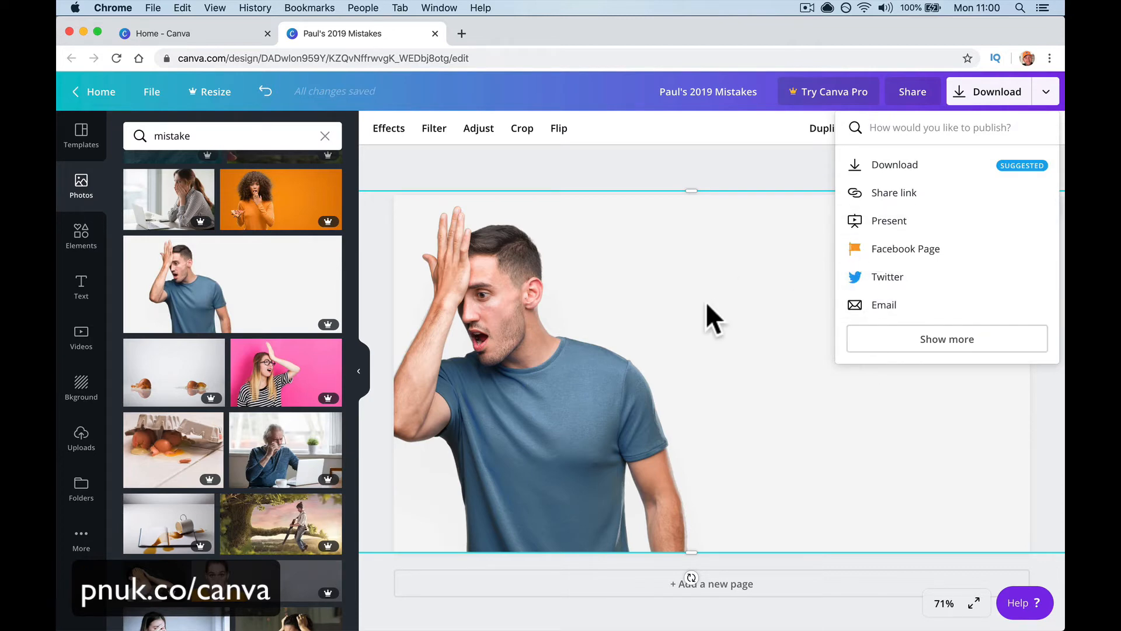
pyautogui.click(655, 166)
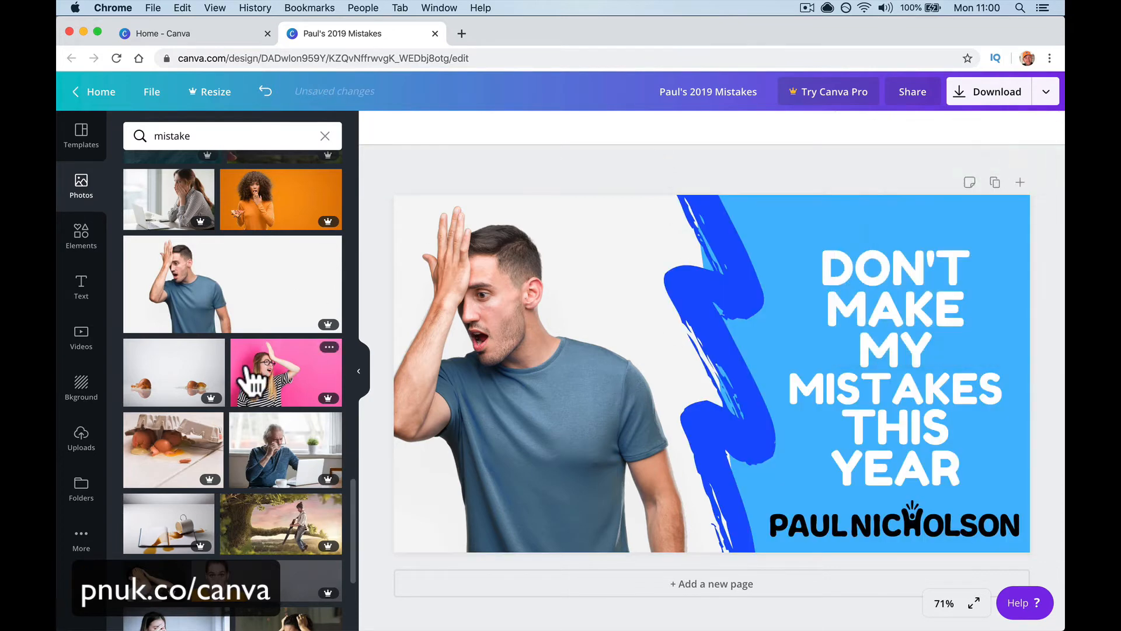
# - Try the photo of the woman in glasses on a pink background, placing it over the text side
pyautogui.moveTo(251, 374); pyautogui.dragTo(463, 403)
pyautogui.moveTo(547, 405); pyautogui.dragTo(741, 313)
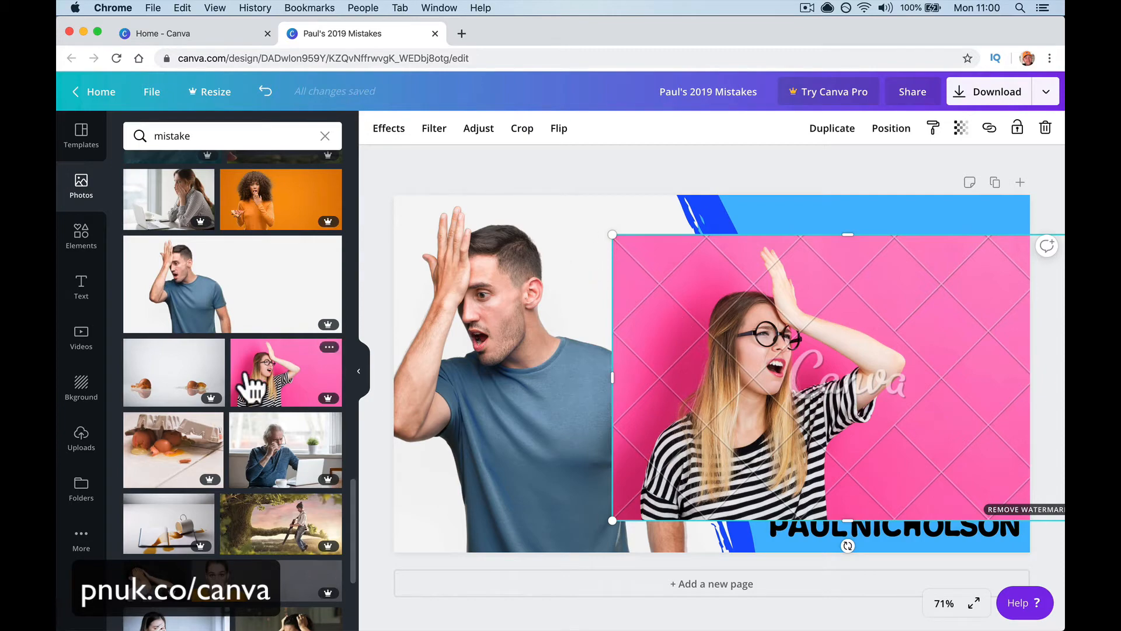
pyautogui.scroll(-5, 251, 383)
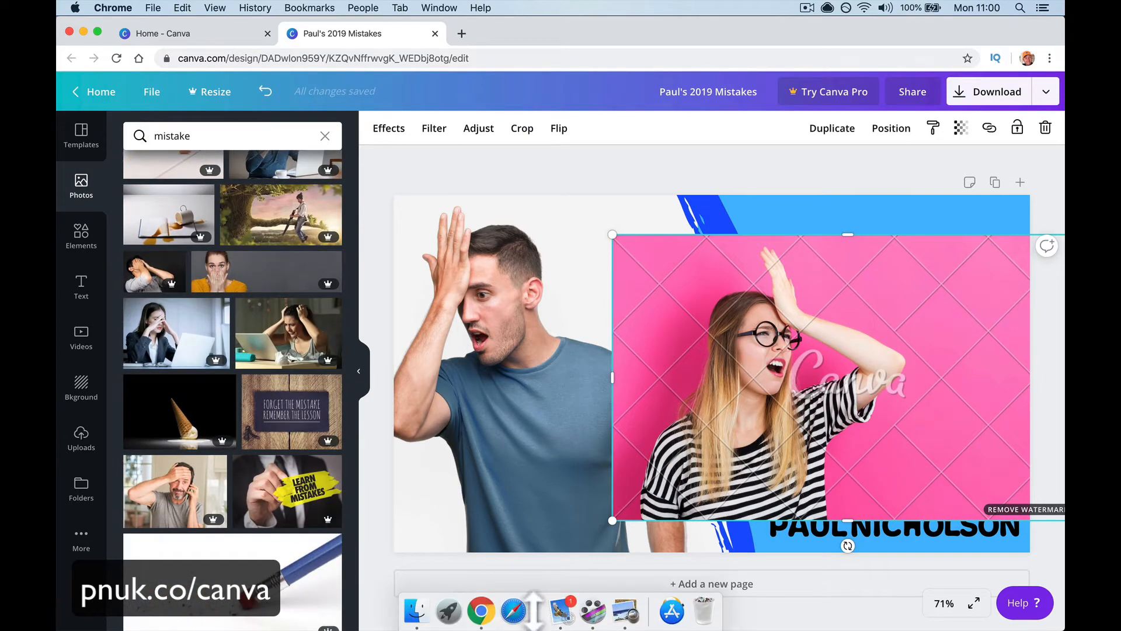
# - Switch to Mail to check the Canva invoice for the photo purchase, and return to the design in Chrome
pyautogui.click(560, 610)
pyautogui.click(335, 120)
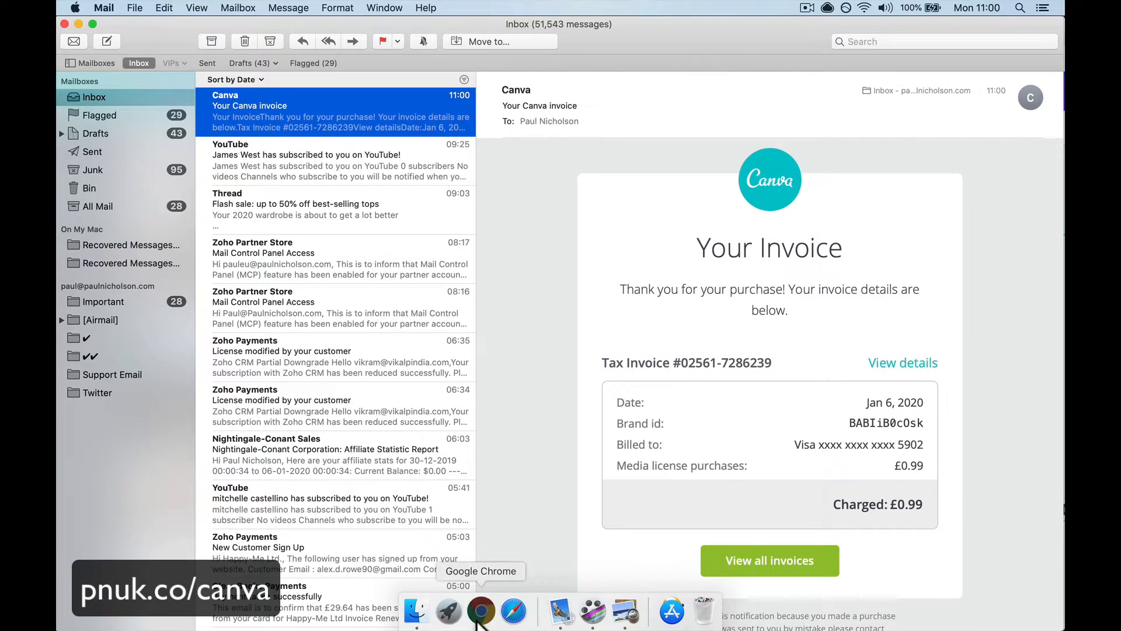
pyautogui.click(481, 610)
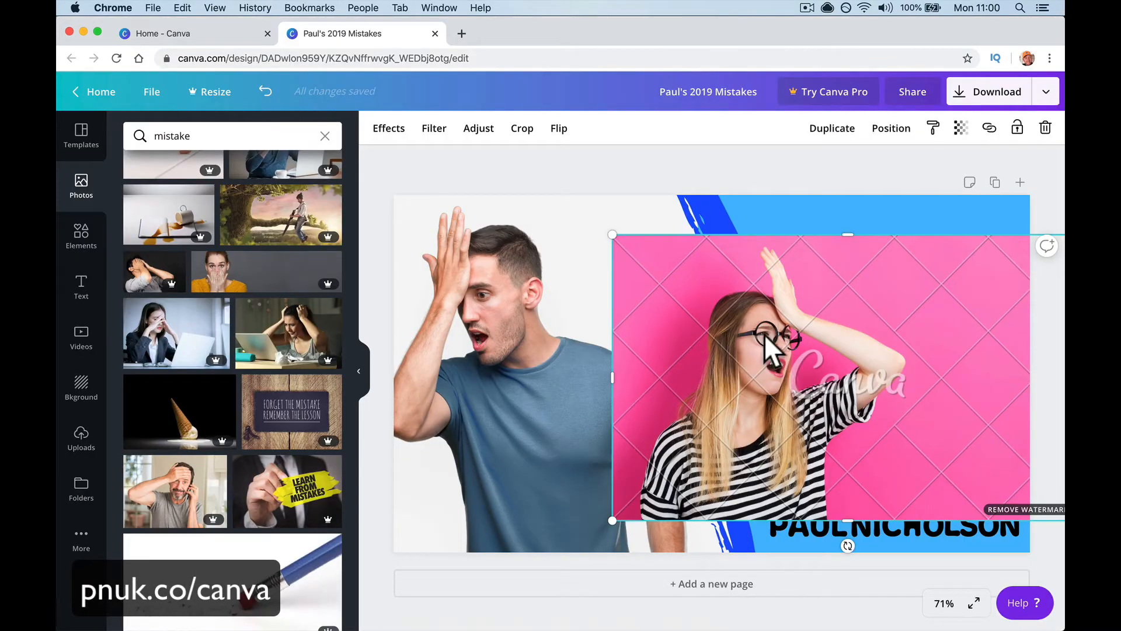
# - Delete the pink-background photo of the woman from the thumbnail
pyautogui.press('Delete')
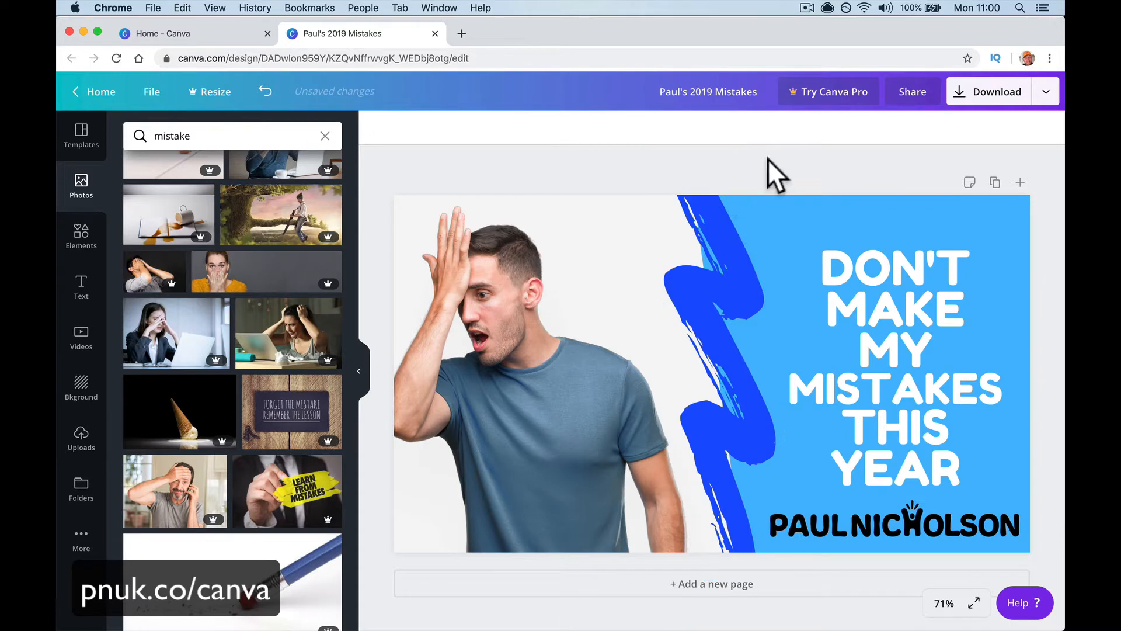
pyautogui.click(561, 341)
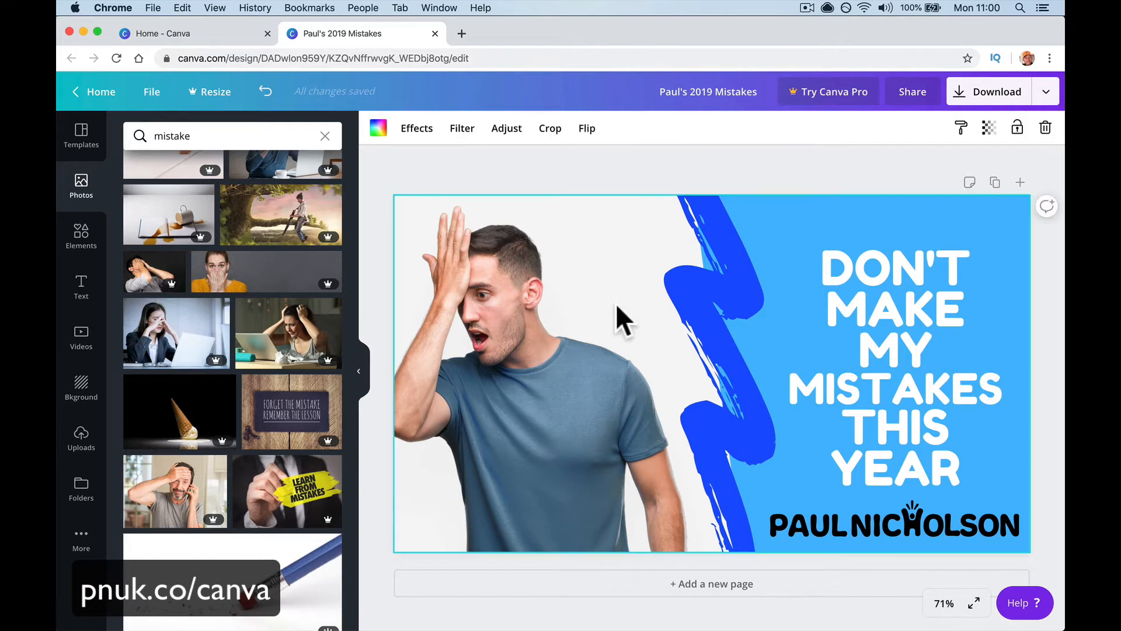
pyautogui.click(626, 159)
pyautogui.click(436, 334)
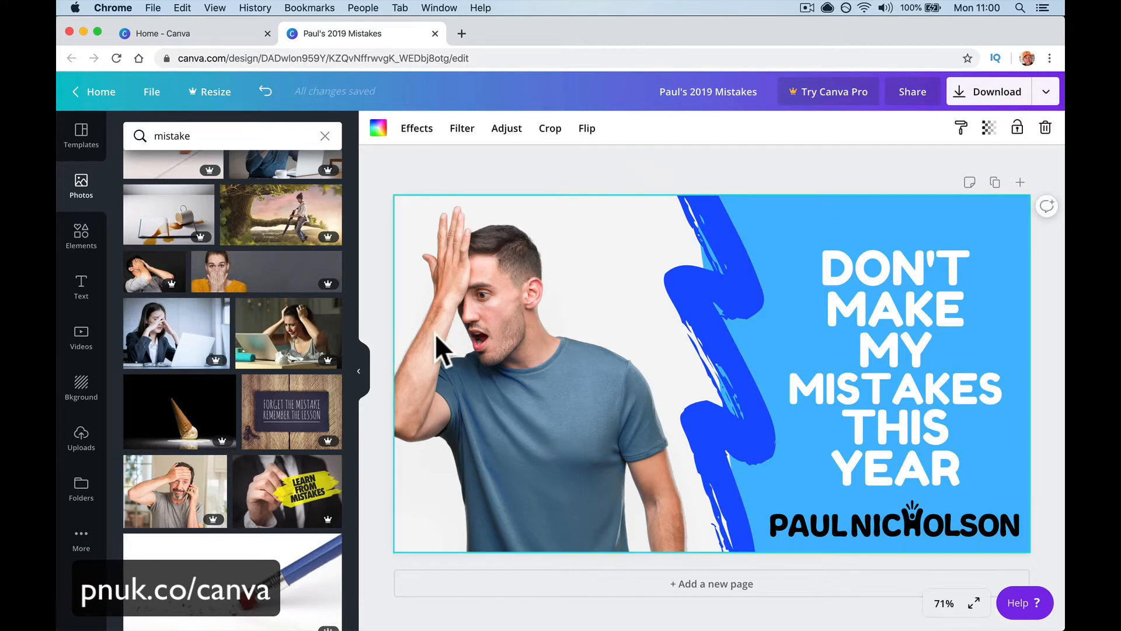
pyautogui.click(540, 156)
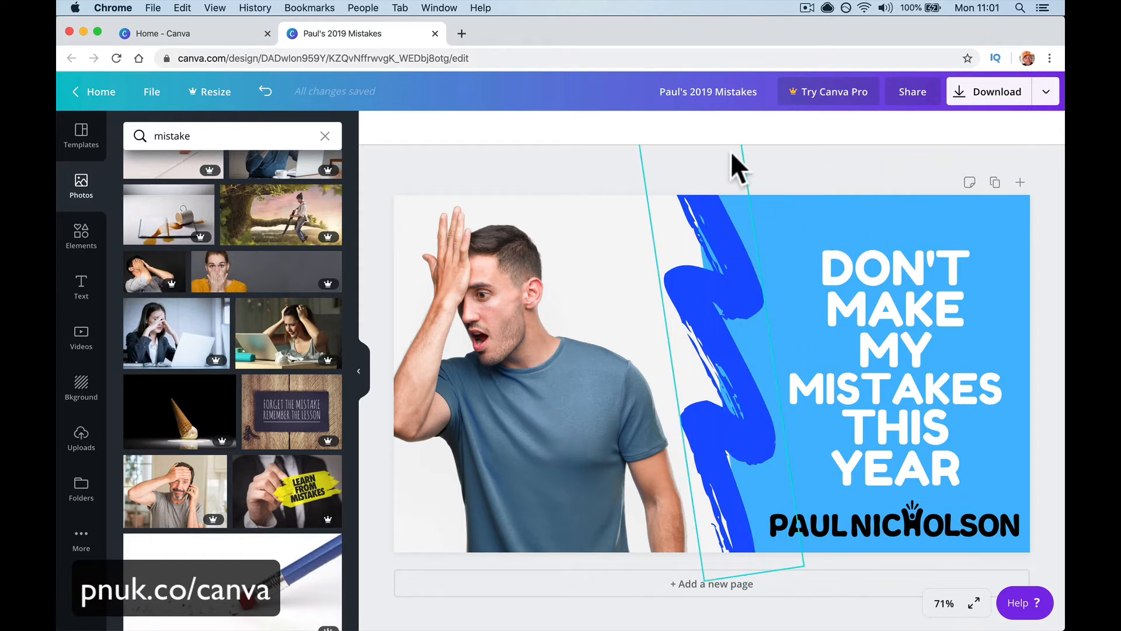
# - Shift the background photo slightly toward the blue brush stroke so the man's whole raised arm and elbow fit on the page
pyautogui.click(485, 339)
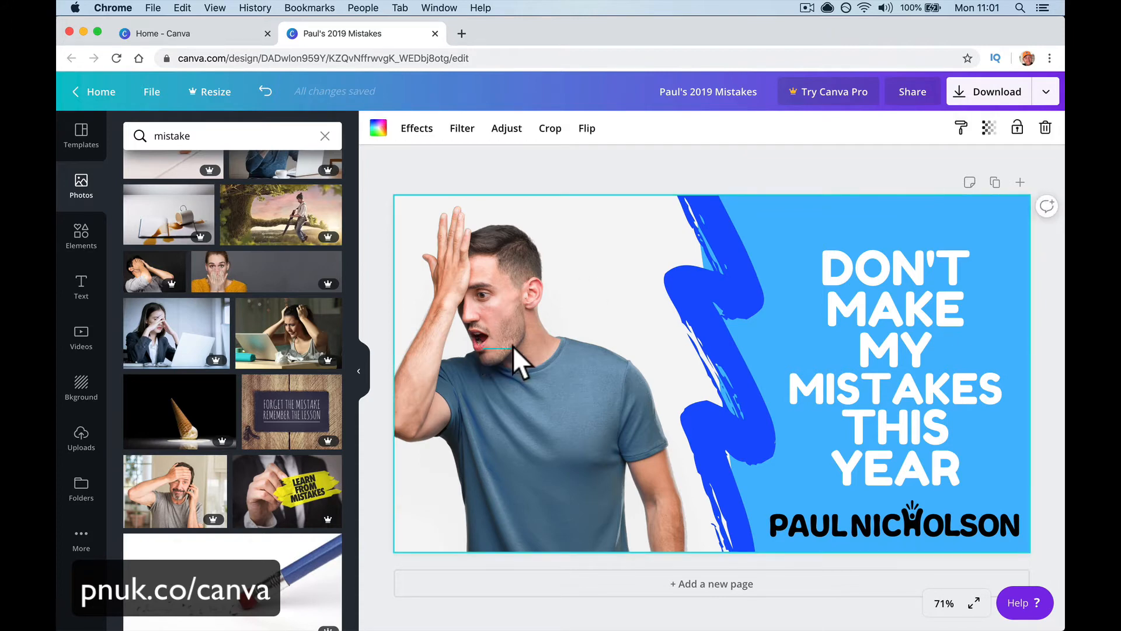
pyautogui.doubleClick(510, 347)
pyautogui.moveTo(505, 354); pyautogui.dragTo(543, 353)
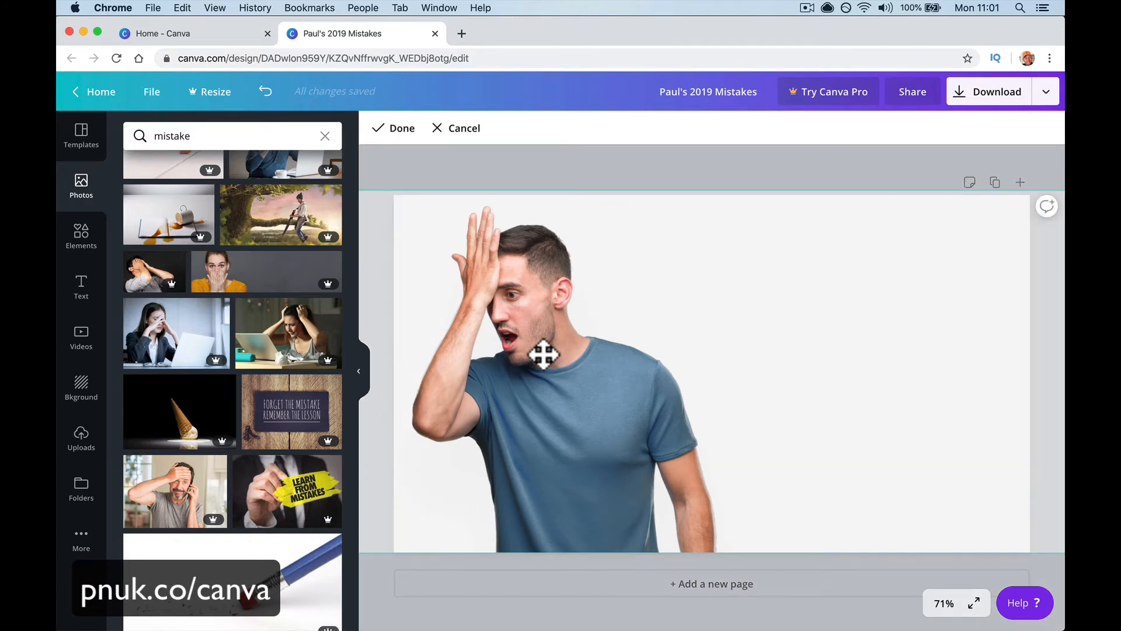
pyautogui.click(604, 169)
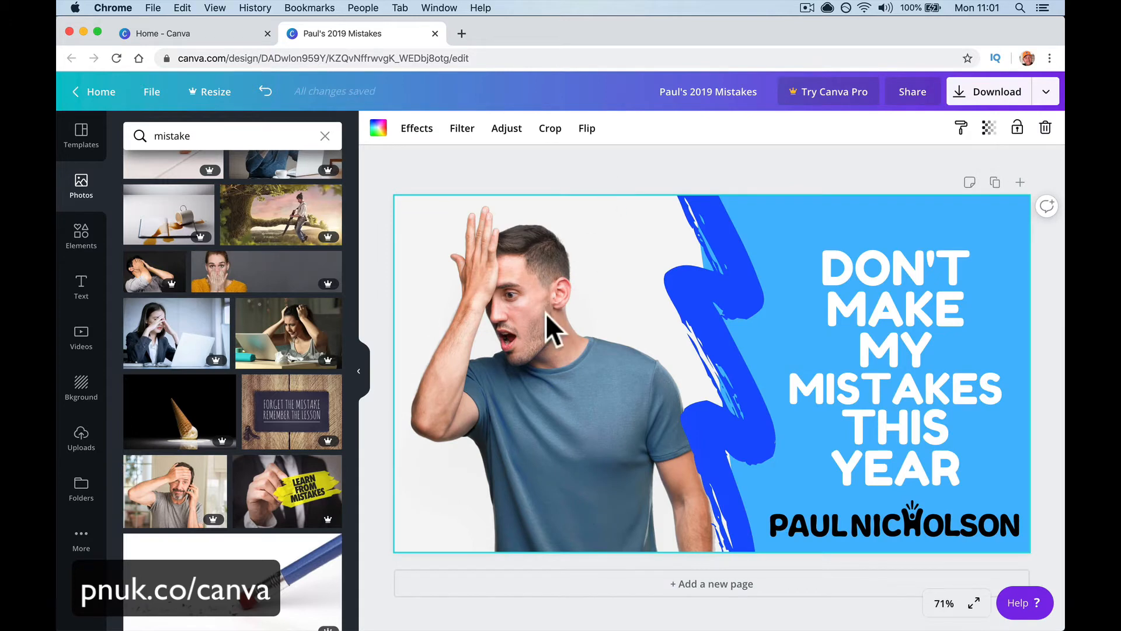
pyautogui.doubleClick(546, 313)
pyautogui.moveTo(545, 315); pyautogui.dragTo(538, 260)
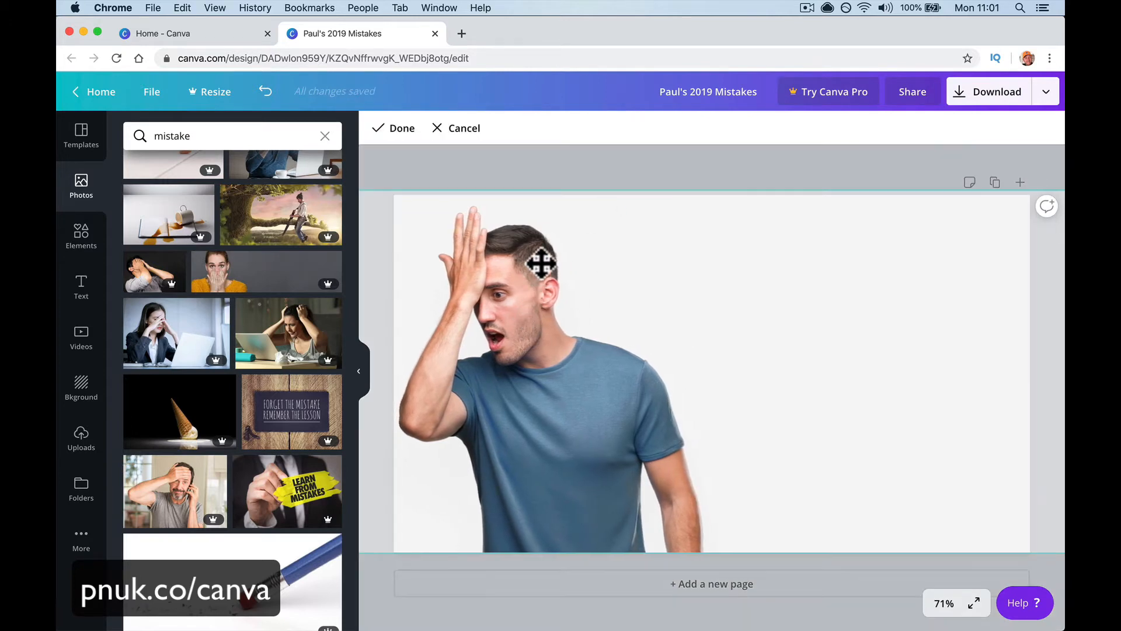
pyautogui.click(566, 173)
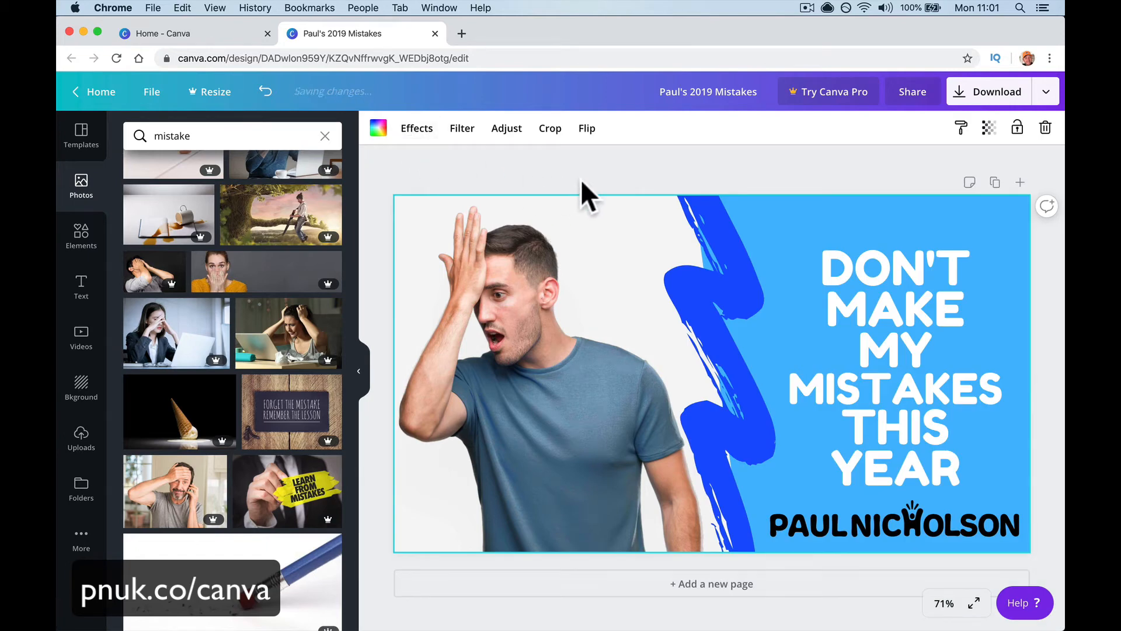
# - Download the thumbnail as a JPG and open the downloaded file in Preview
pyautogui.click(993, 91)
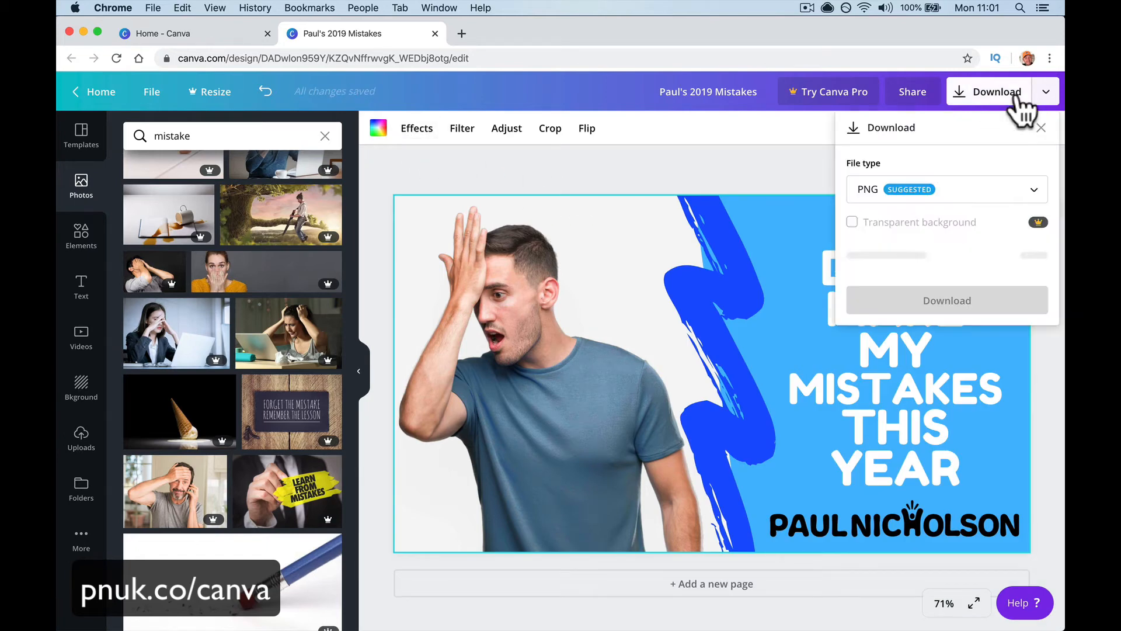
pyautogui.click(972, 202)
pyautogui.click(969, 228)
pyautogui.click(949, 236)
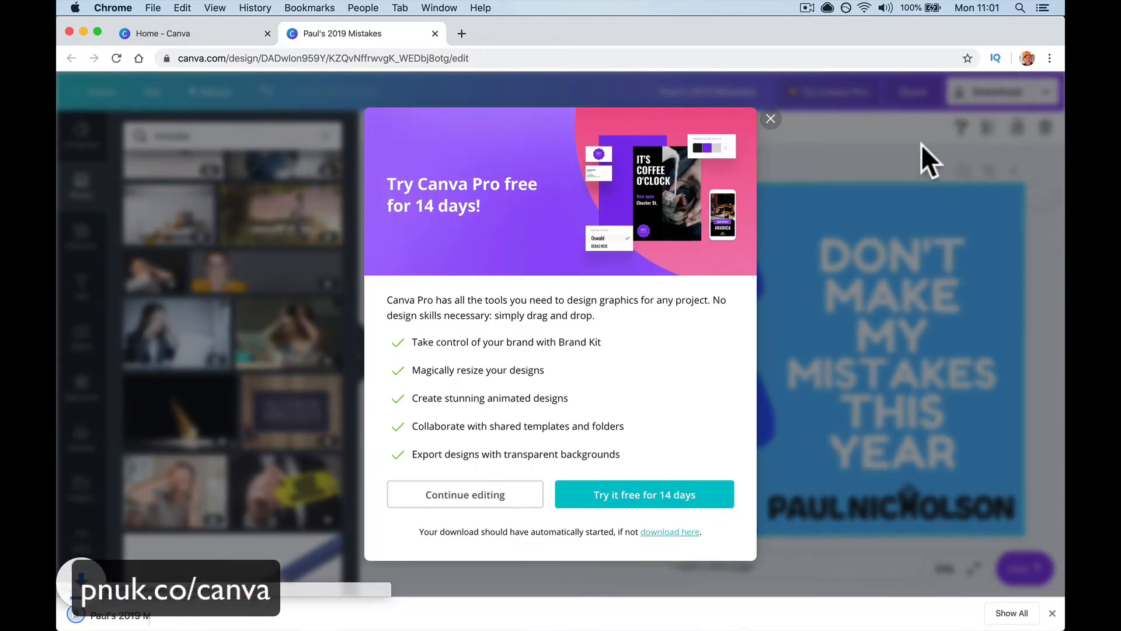
pyautogui.click(773, 121)
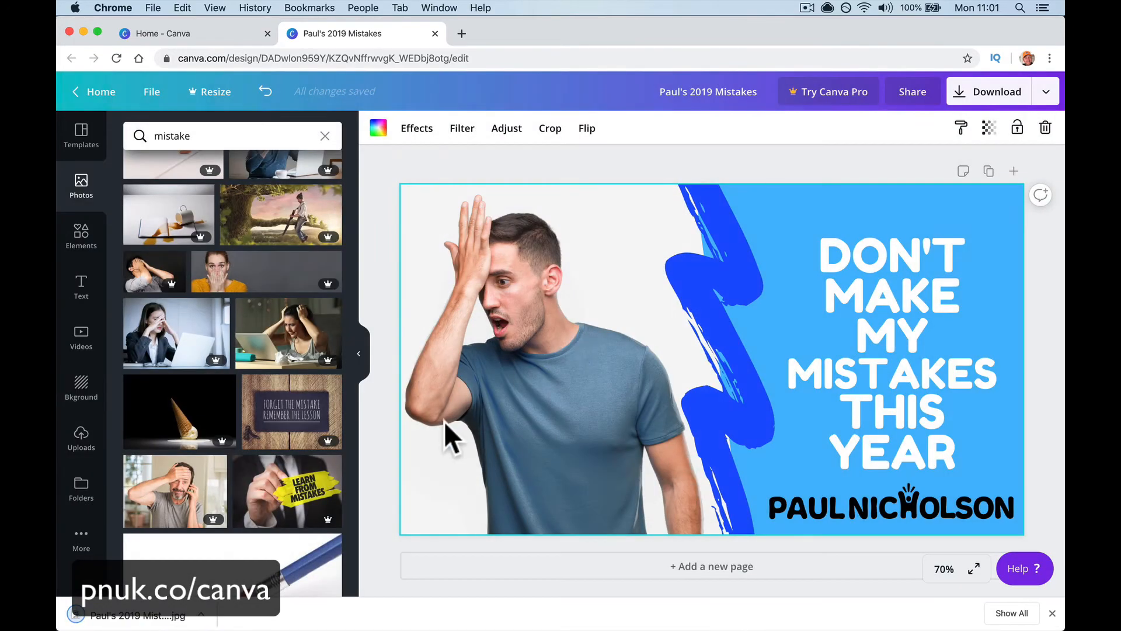
pyautogui.click(147, 613)
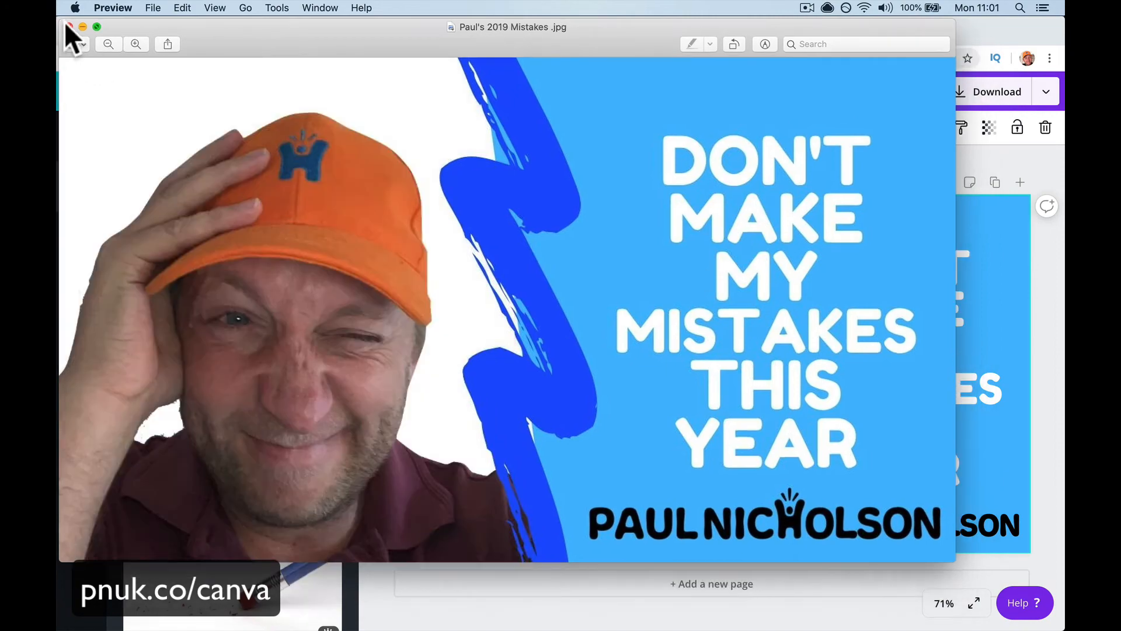
# - Close the preview of the downloaded JPG and leave the design for the Canva home page
pyautogui.click(83, 42)
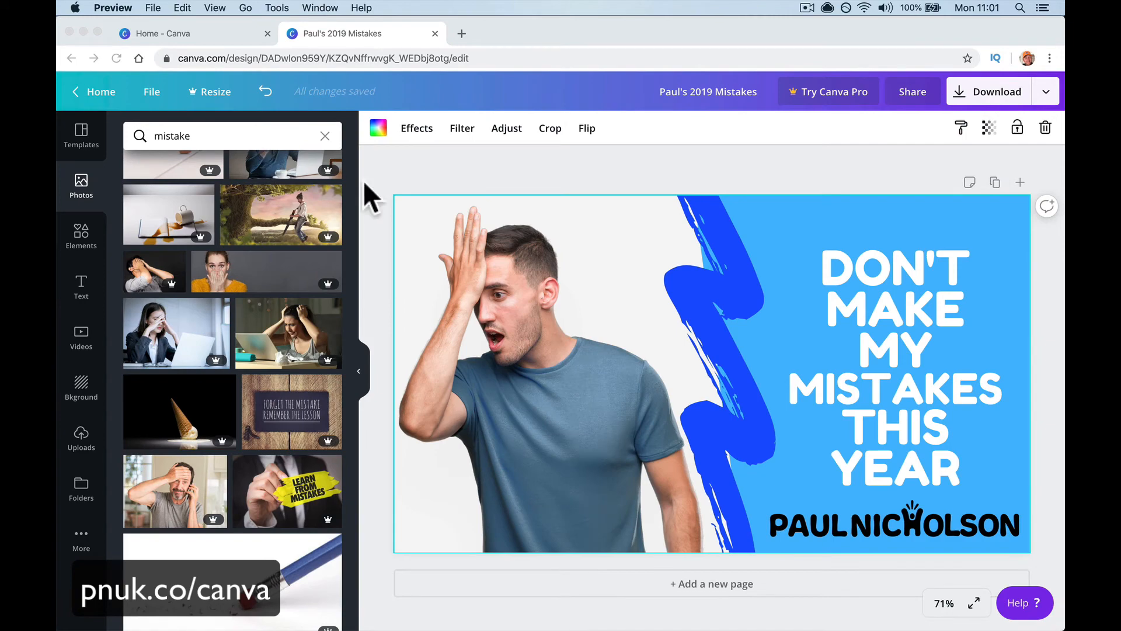
pyautogui.click(105, 91)
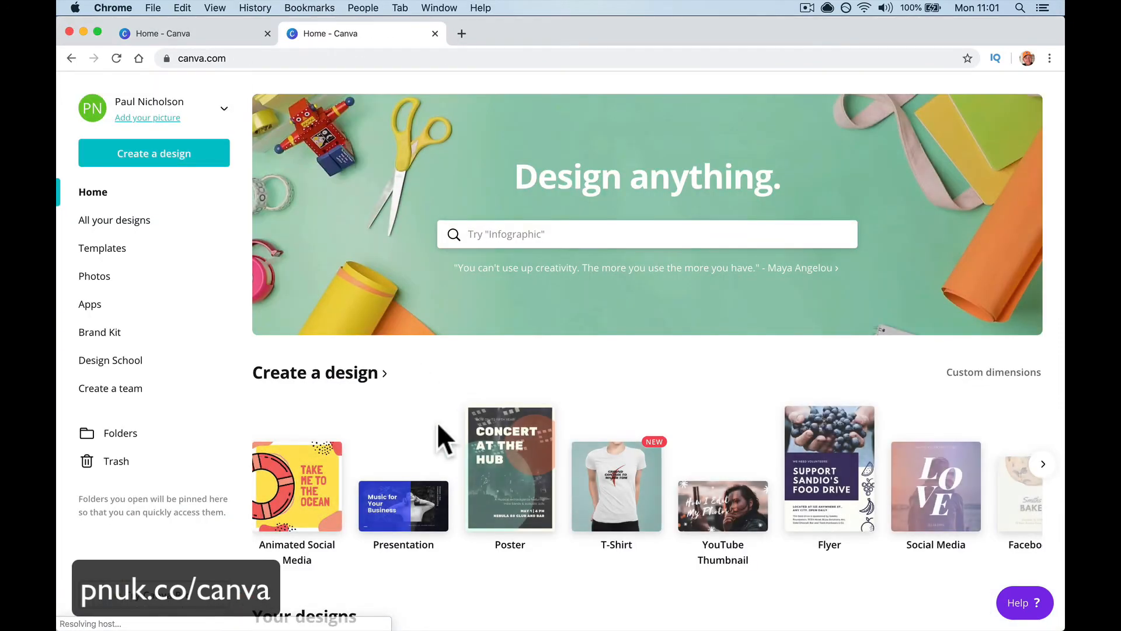
pyautogui.scroll(-5, 459, 450)
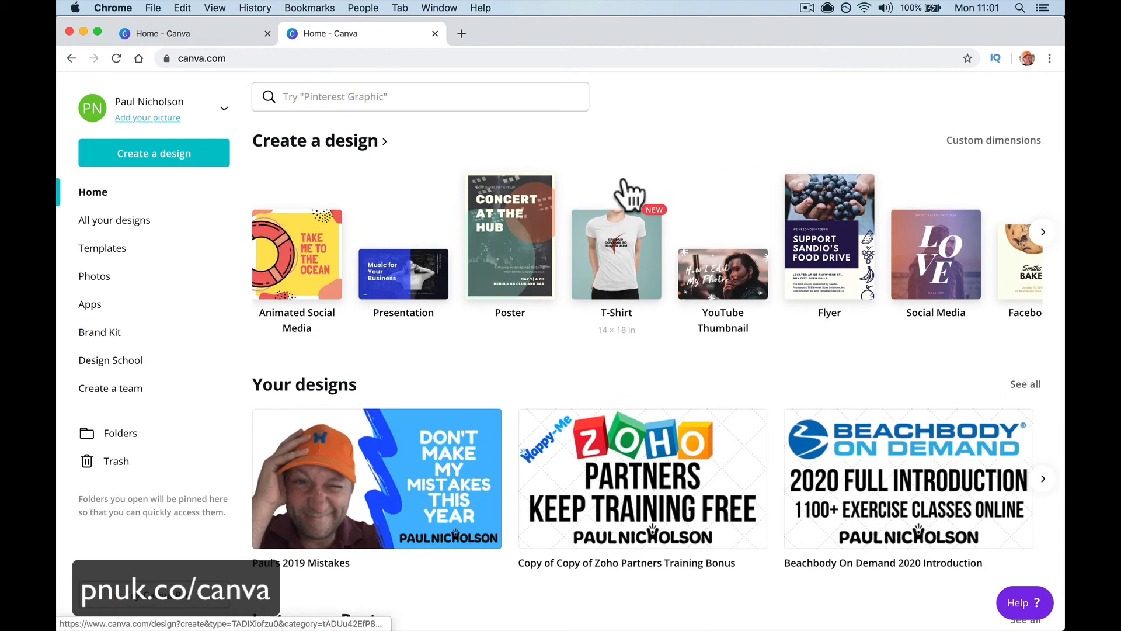
pyautogui.click(421, 274)
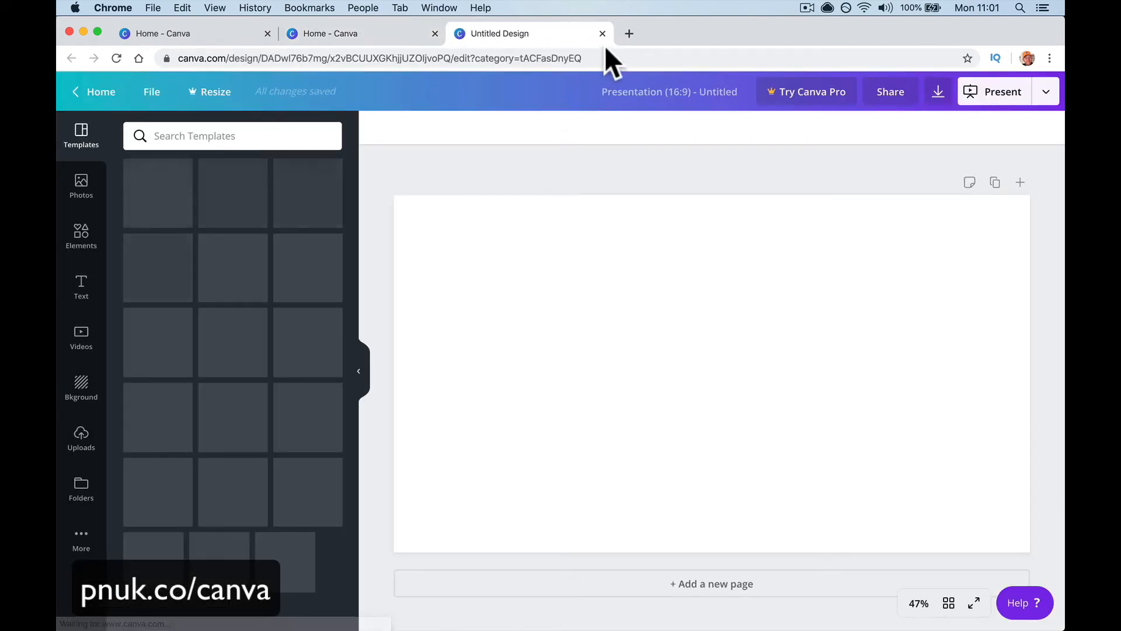
pyautogui.click(602, 33)
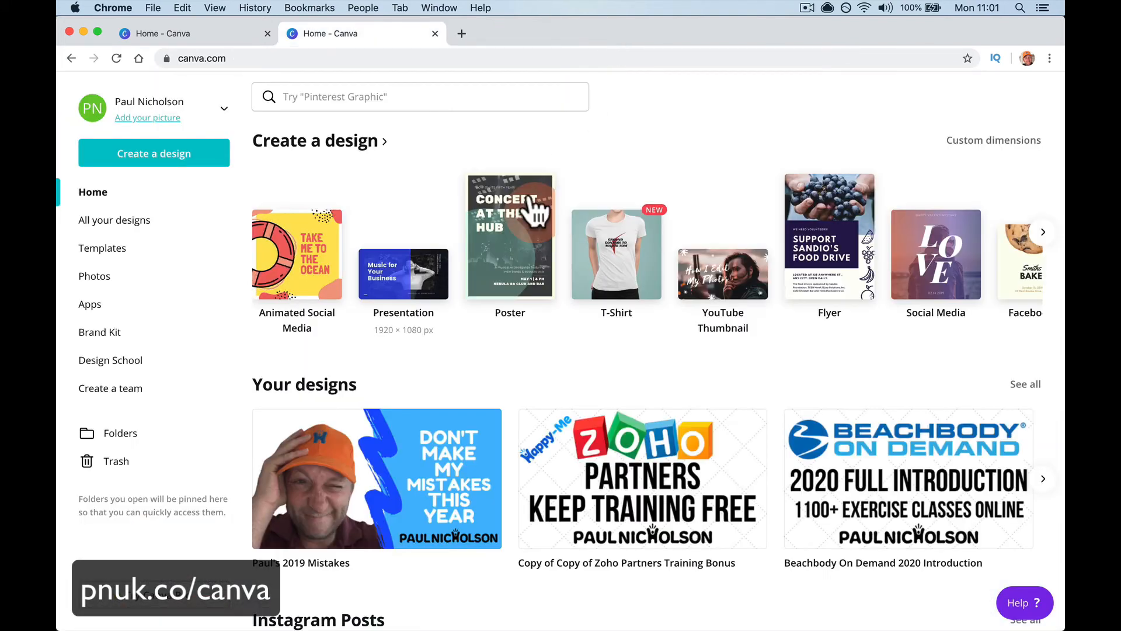
# - Find YouTube Thumbnail templates, open "How to stay healthy this summer" as a new design, and delete its photo of the woman
pyautogui.scroll(5, 526, 210)
pyautogui.click(552, 236)
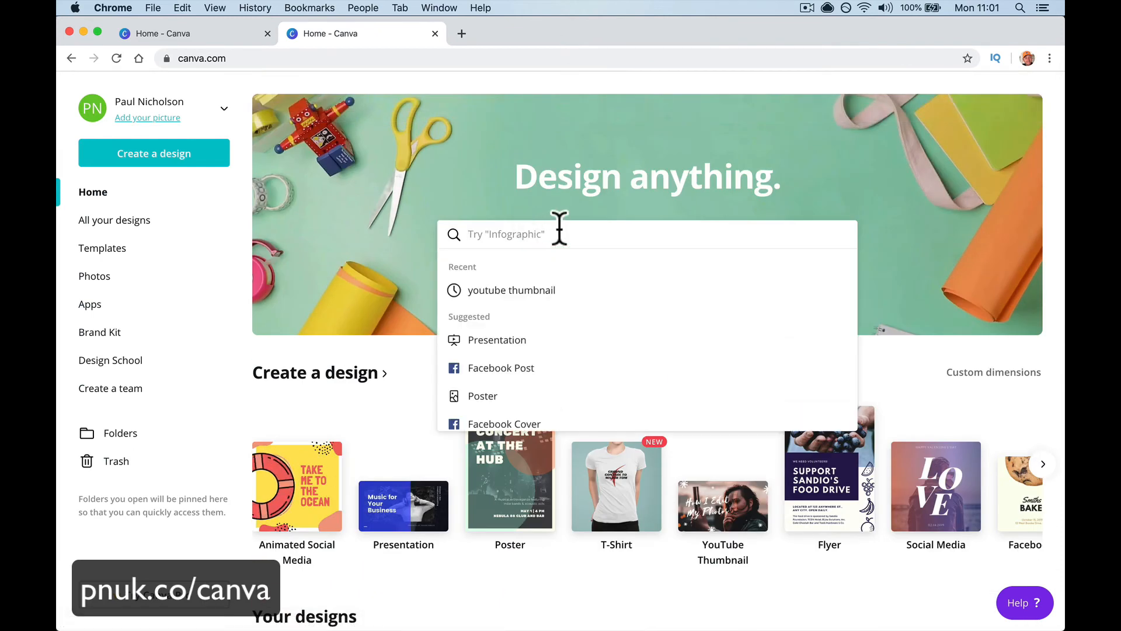
pyautogui.write('yout')
pyautogui.click(553, 347)
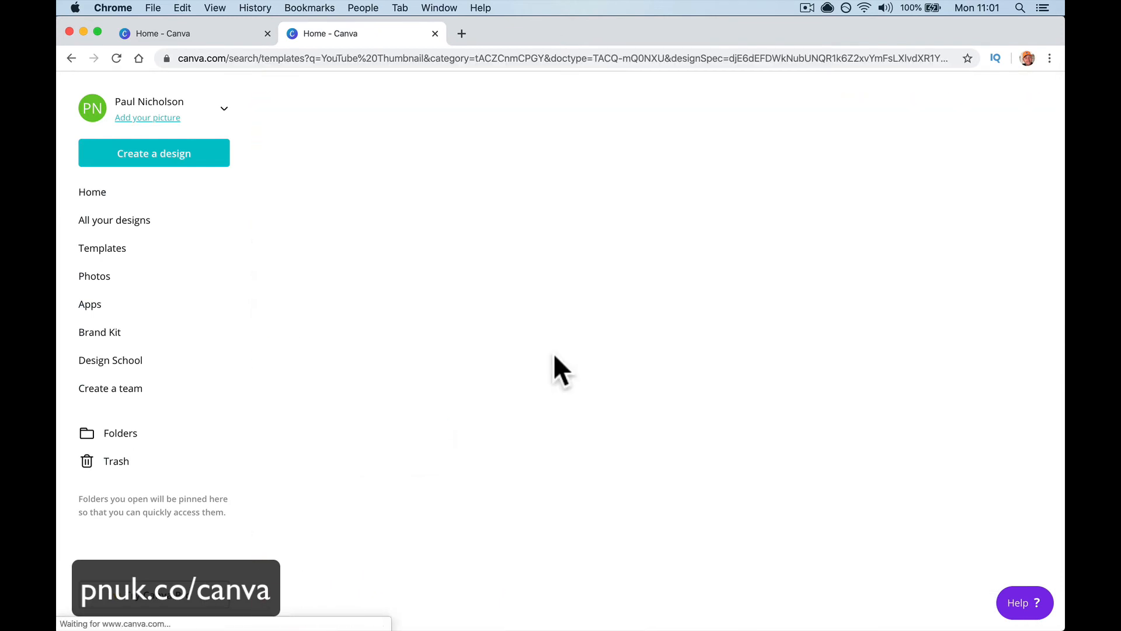
pyautogui.click(877, 549)
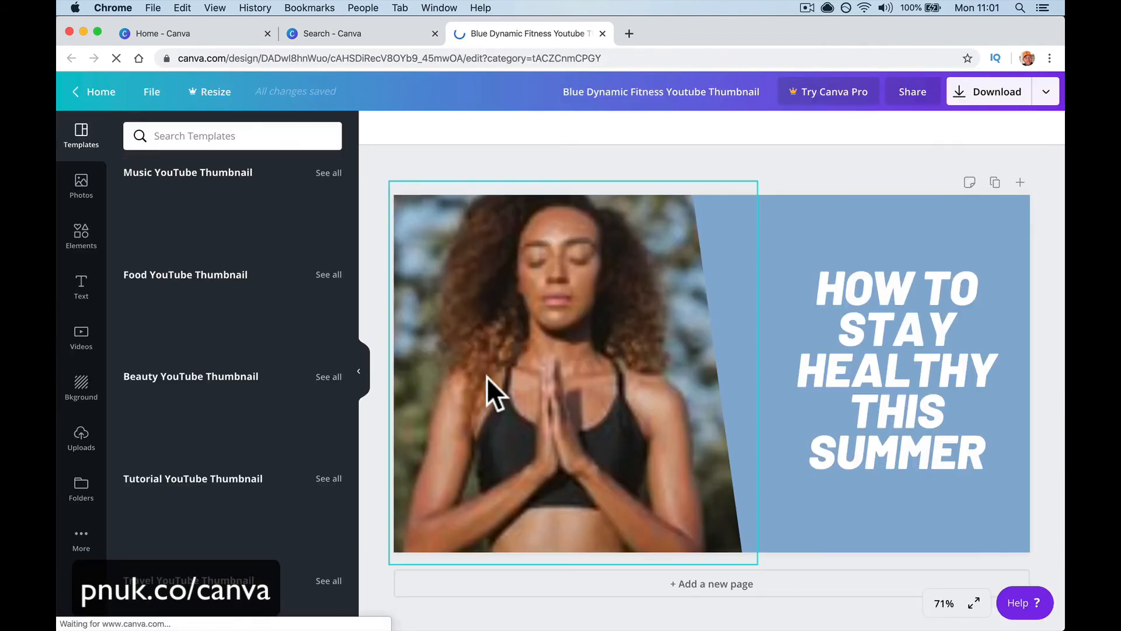
pyautogui.click(510, 359)
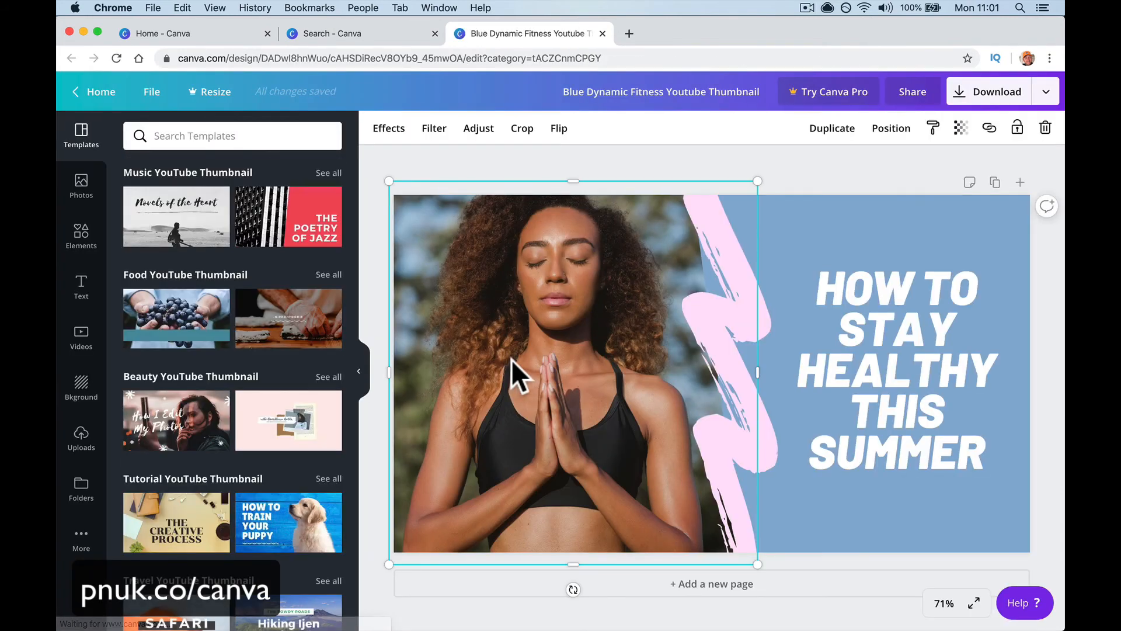
pyautogui.press('Delete')
# - Search the templates for "mistake"
pyautogui.click(210, 143)
pyautogui.write('m')
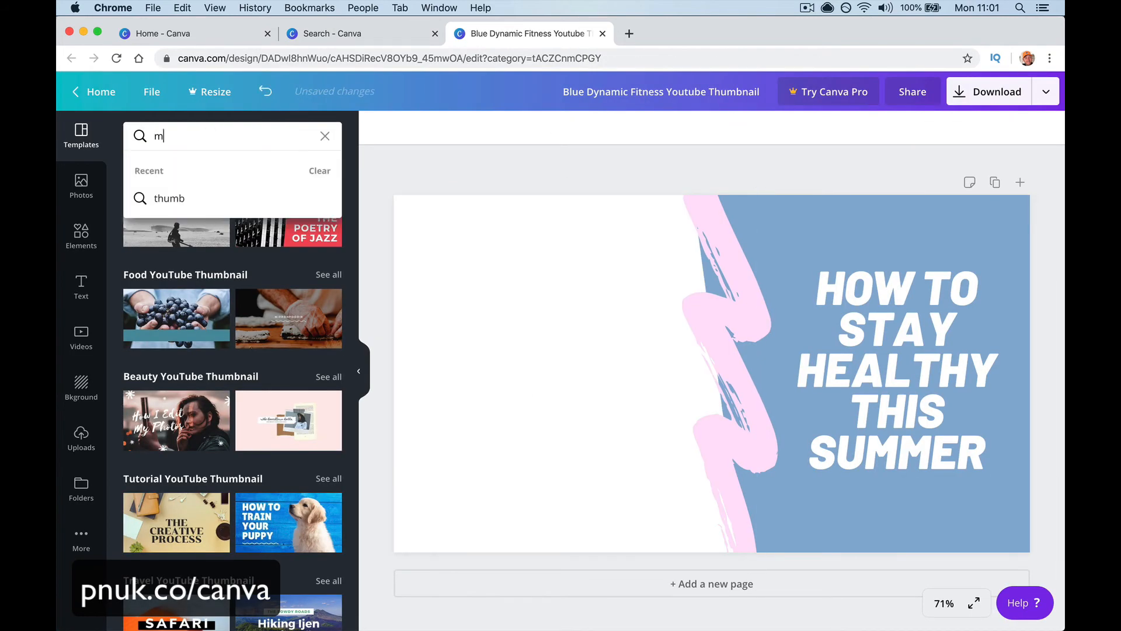
pyautogui.write('istake')
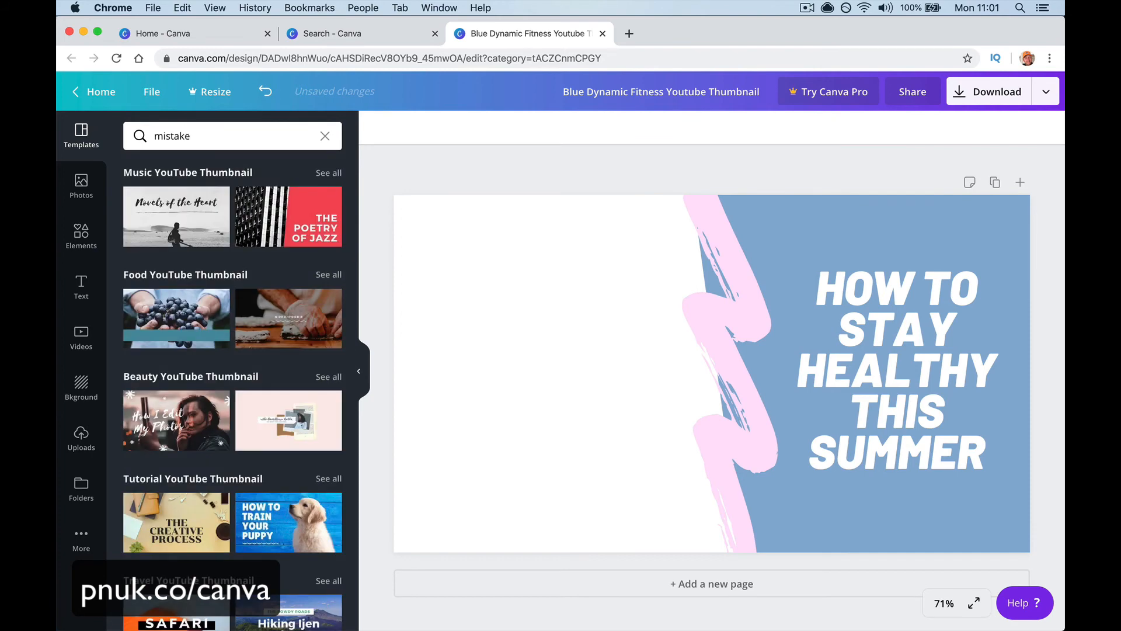
pyautogui.press('Return')
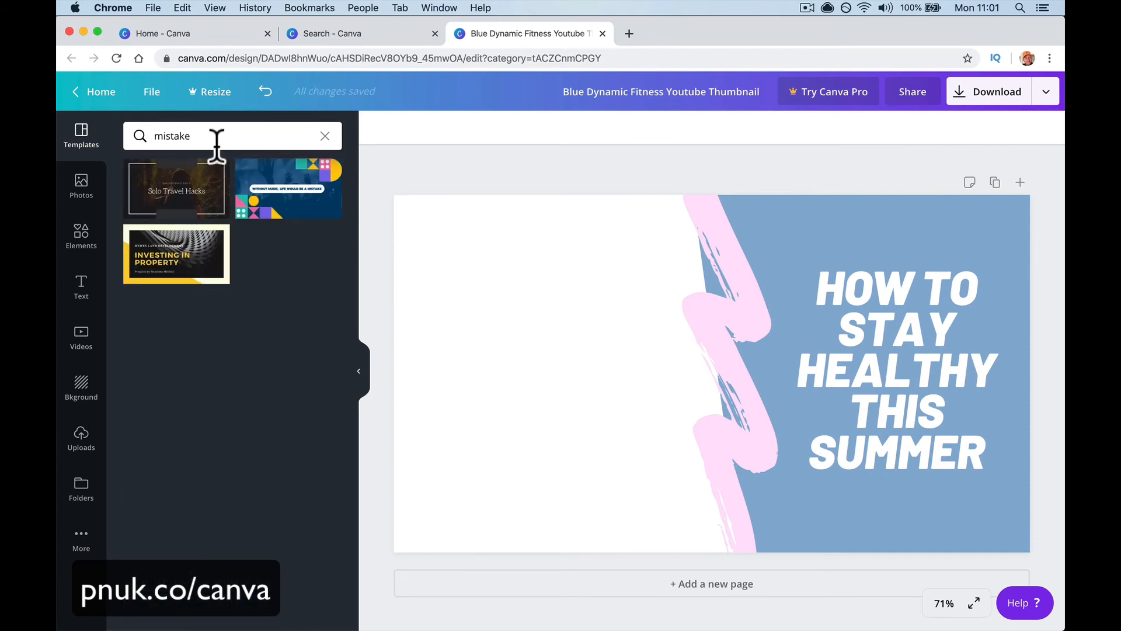
# - Search the photo library for "mistake"
pyautogui.click(73, 176)
pyautogui.click(195, 135)
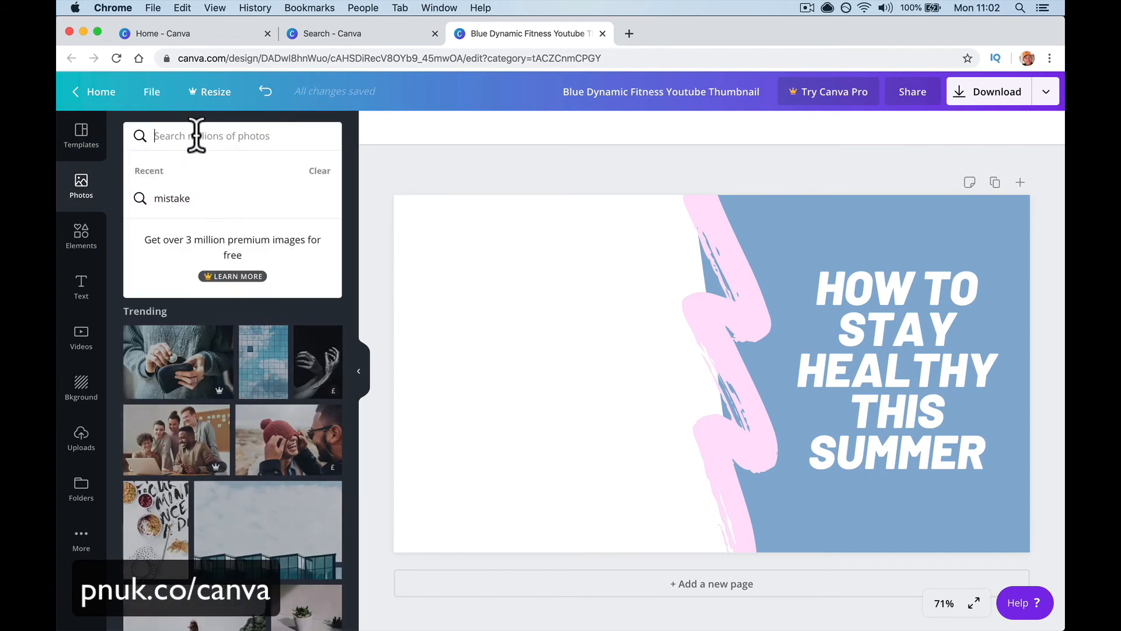
pyautogui.write('mistka')
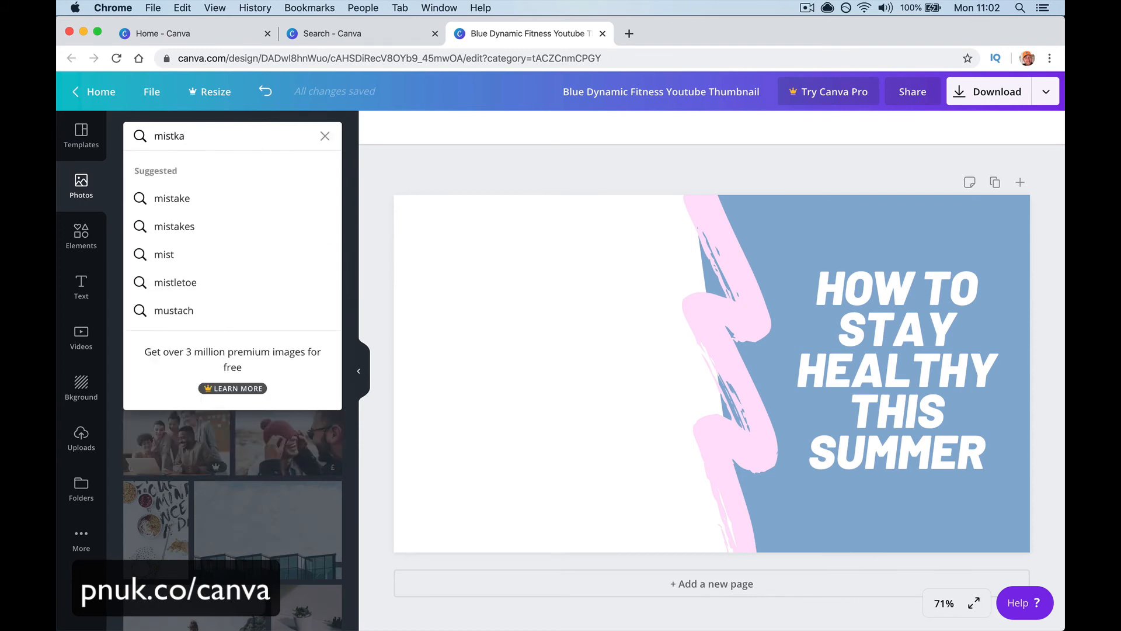
pyautogui.press('BackSpace')
pyautogui.press('BackSpace')
pyautogui.write('ake')
pyautogui.press('Return')
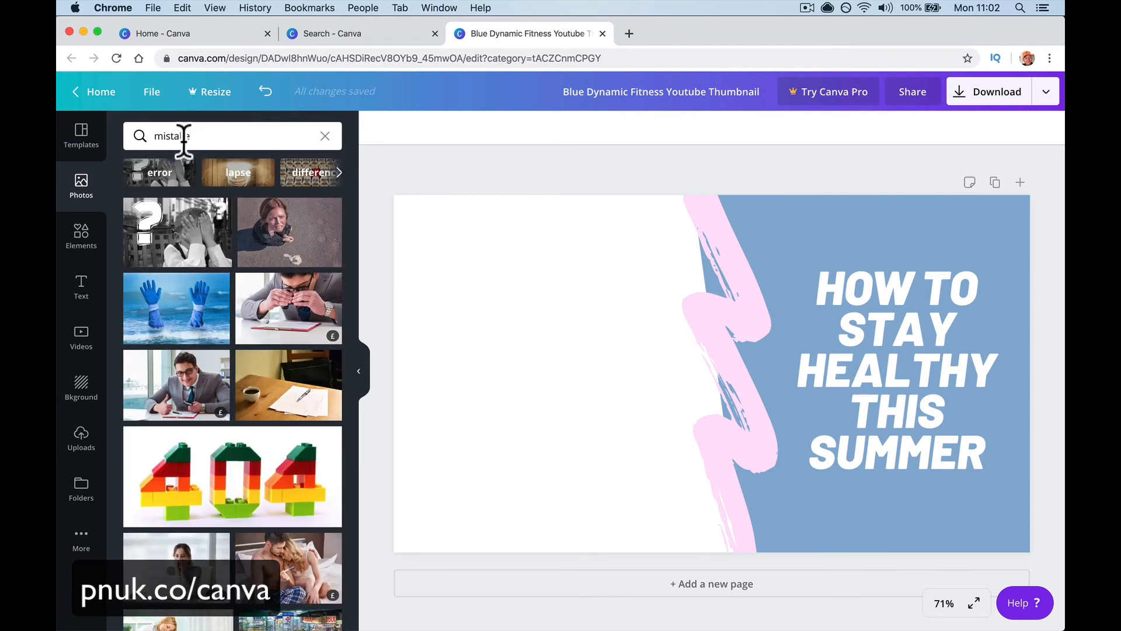
# - Add the photo of the man in the blue T-shirt slapping his forehead, and shift it slightly past the page's left edge
pyautogui.scroll(-15, 228, 385)
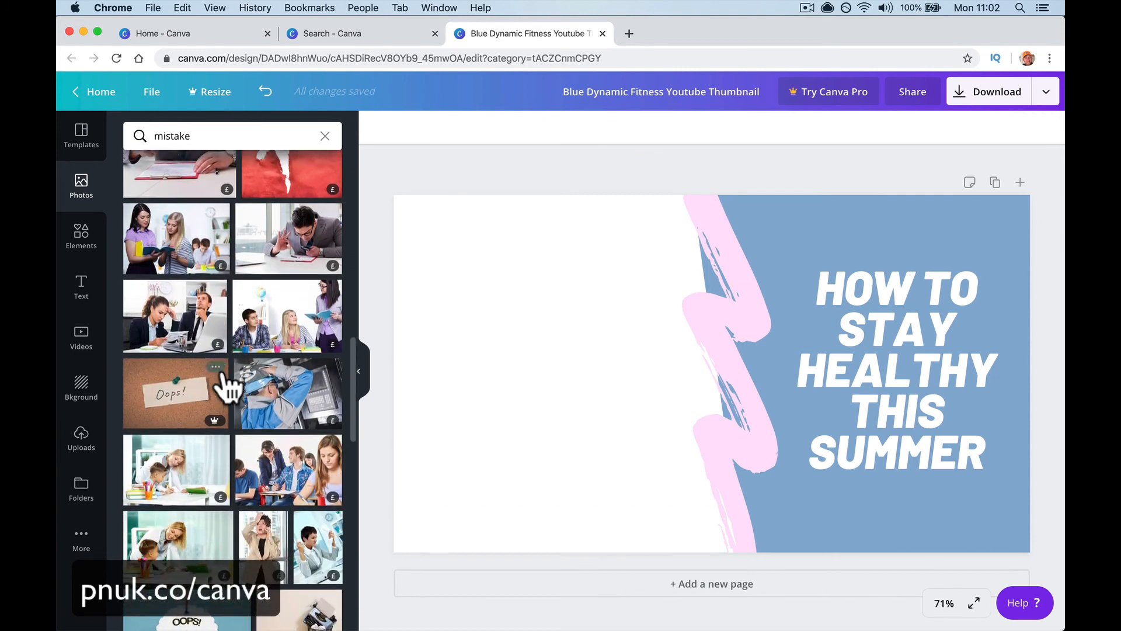
pyautogui.scroll(-5, 223, 369)
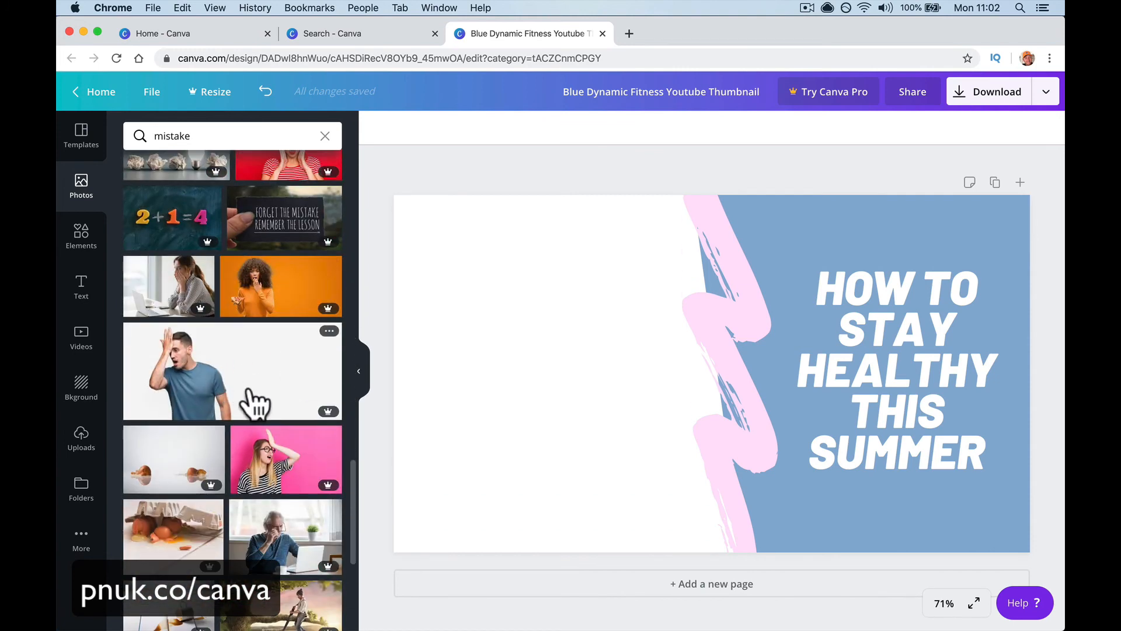
pyautogui.click(251, 399)
pyautogui.moveTo(517, 426)
pyautogui.mouseDown()
pyautogui.moveTo(528, 442)
pyautogui.moveTo(507, 412)
pyautogui.mouseUp()
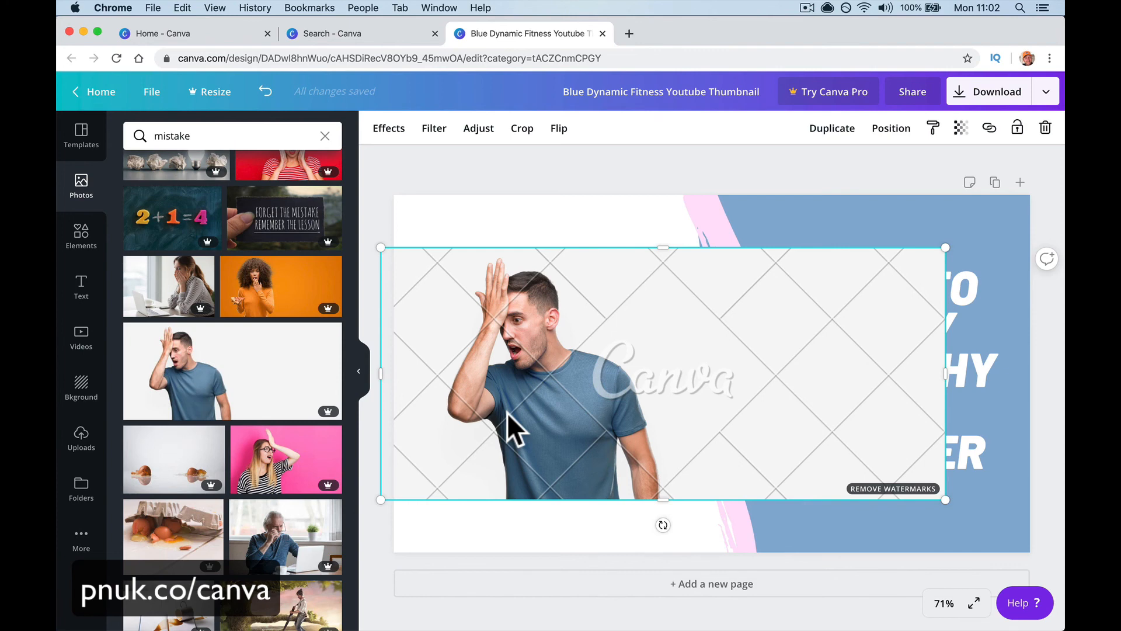
# - Close the new fitness-template design and the template search, and reopen the saved "Don't make my mistakes this year" thumbnail
pyautogui.click(603, 33)
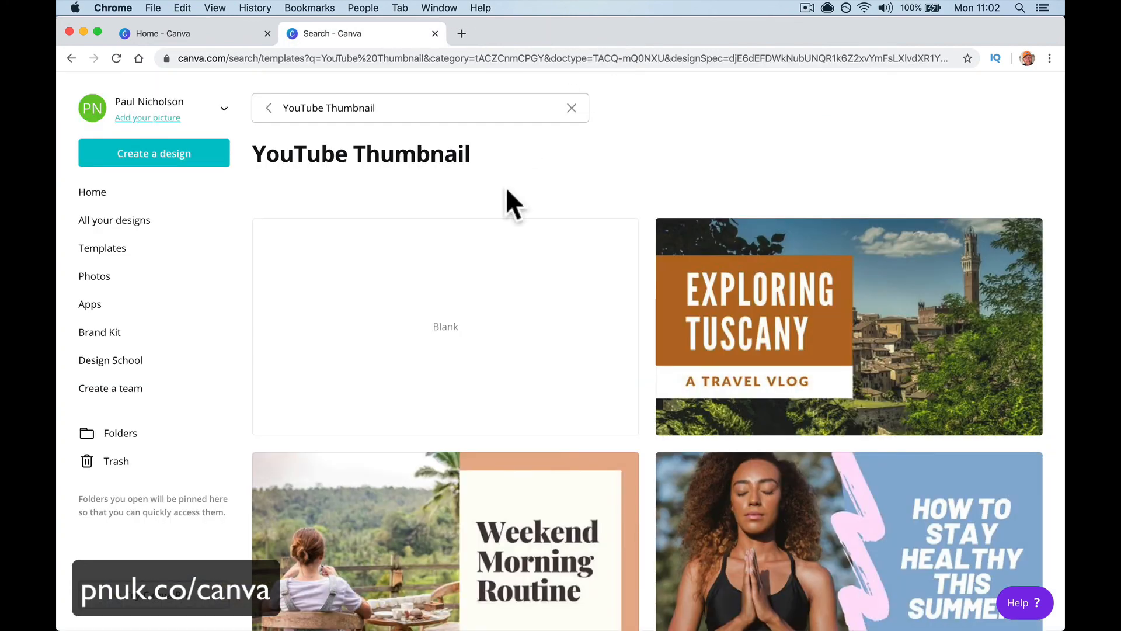
pyautogui.click(435, 33)
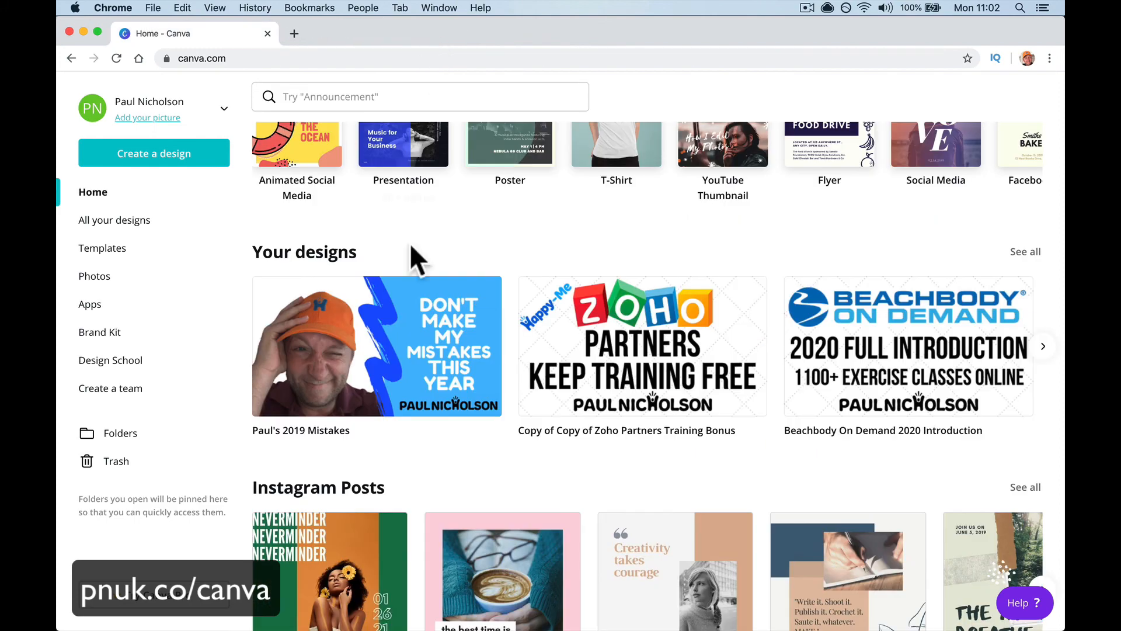
pyautogui.click(347, 337)
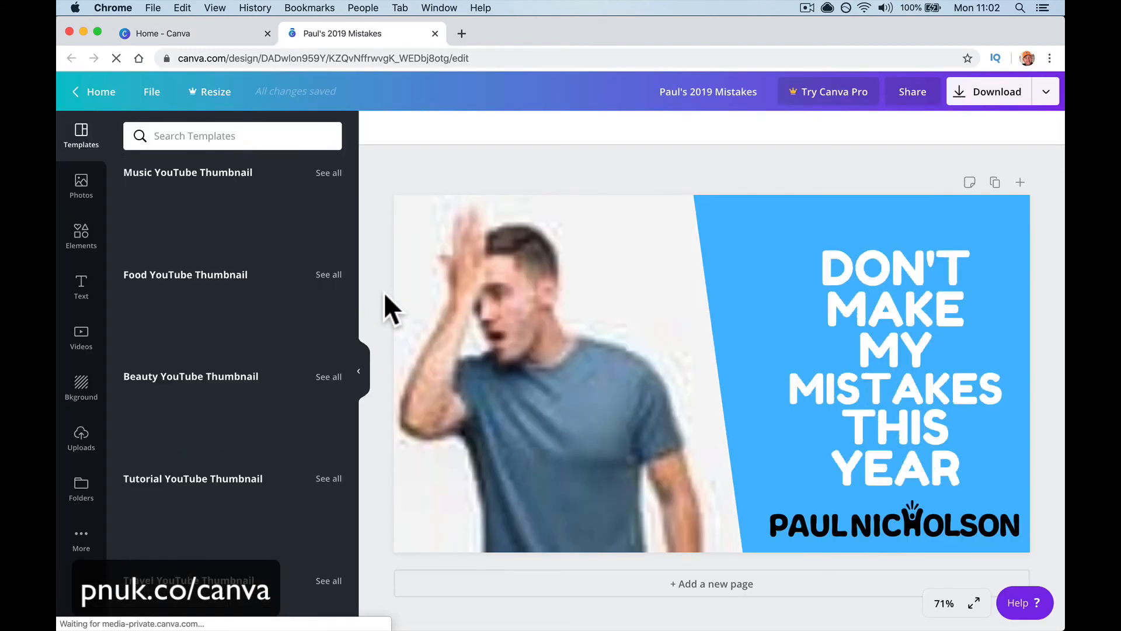